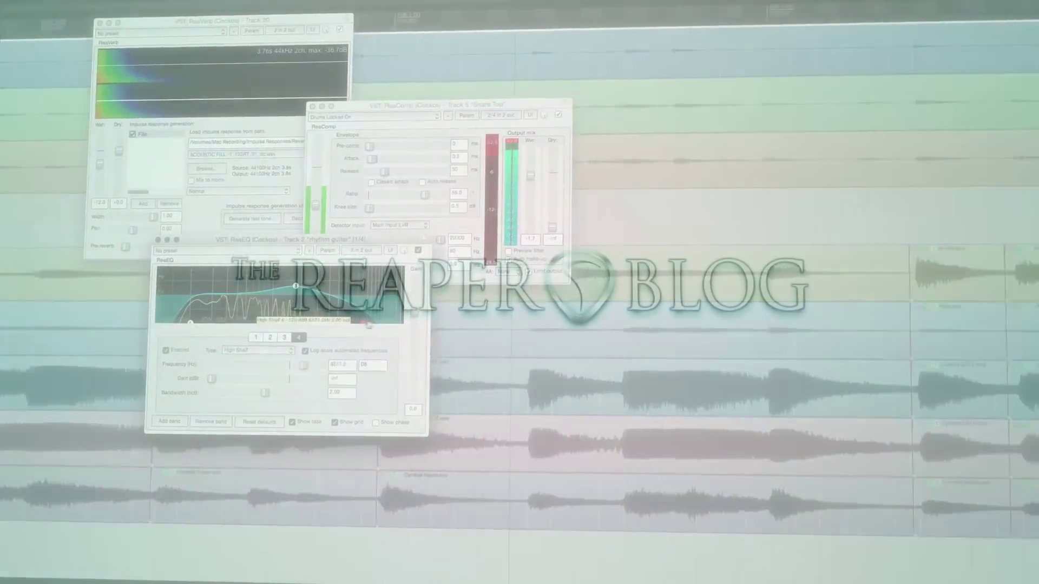
Drag ReaEQ band 4's shelf node right to raise its frequency to about 16 kHz.
left_click_drag(366, 325, 383, 324)
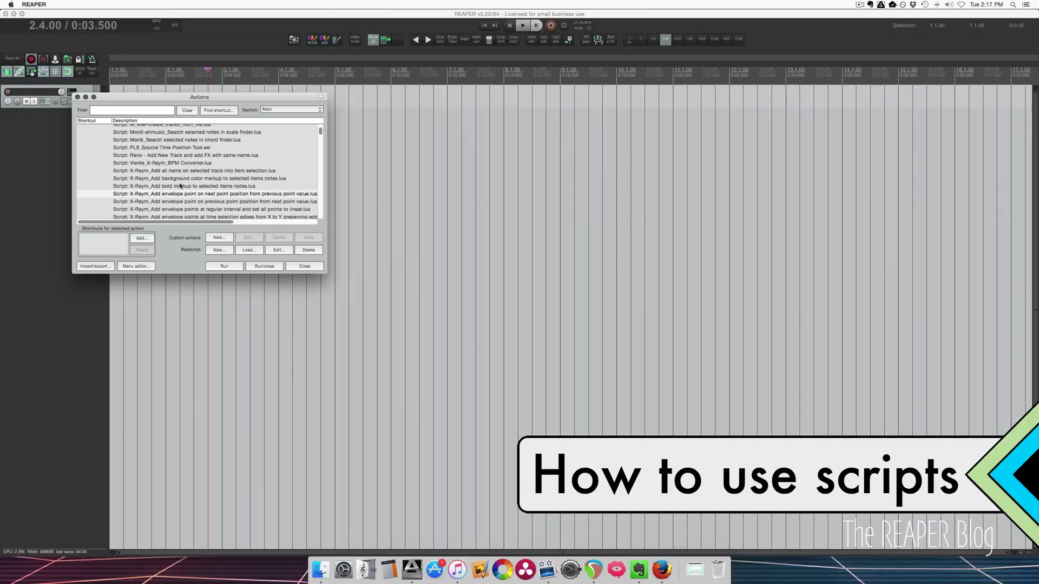
Select the bold-markup notes and takes-name-to-item-notes script entries in the Action List.
left_click(180, 186)
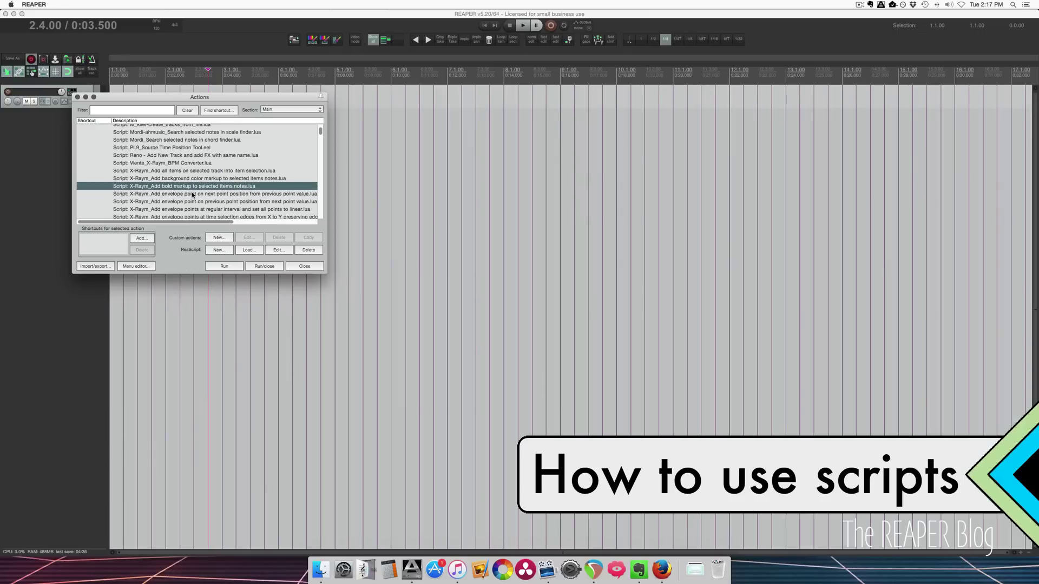
scroll(200, 205, "down", 5)
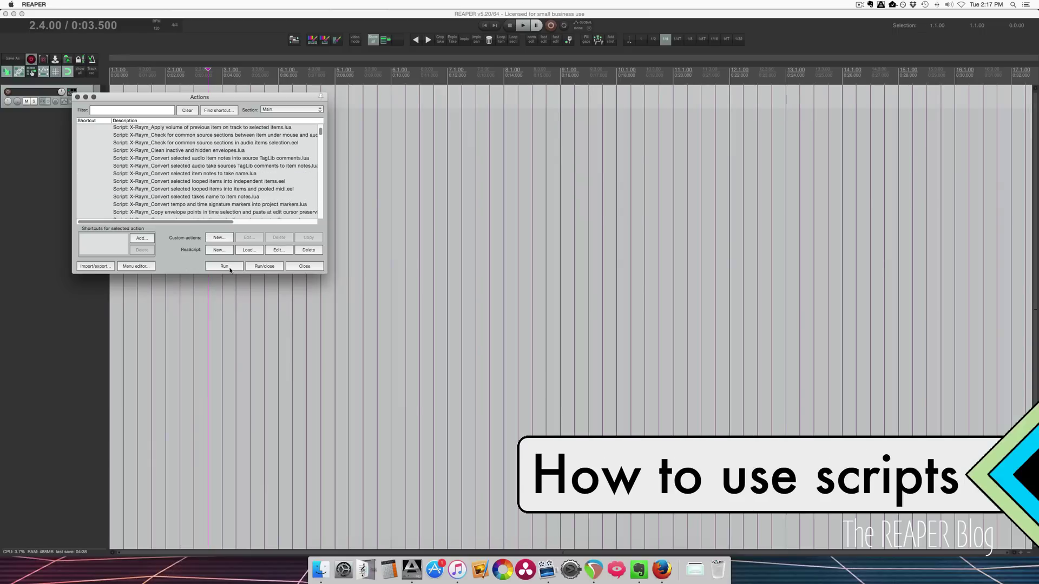
left_click(227, 197)
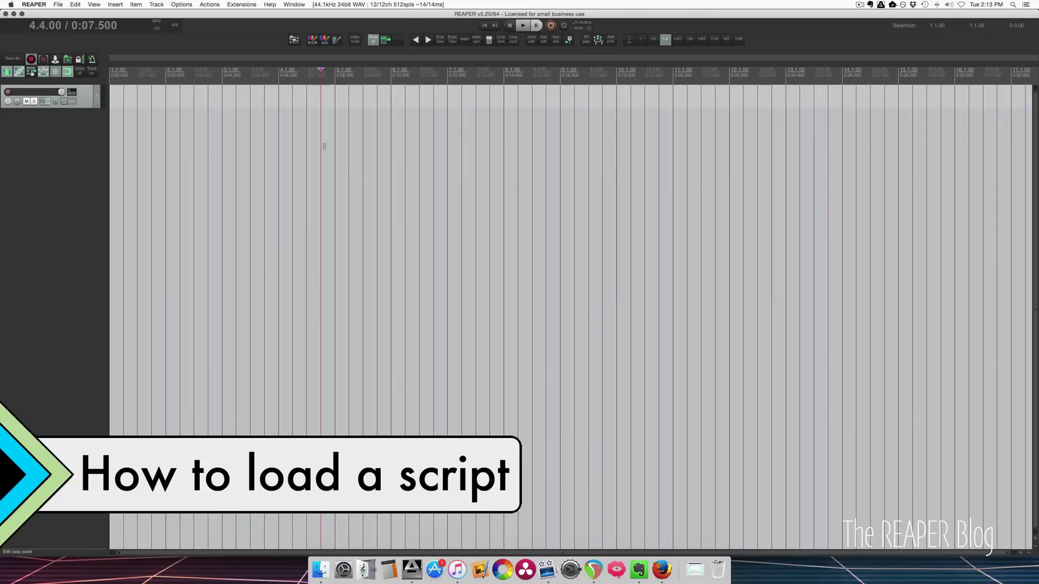
Clear the Action List filter, load the JT_assemble edit from regions.lua script, and select it for editing.
key("question")
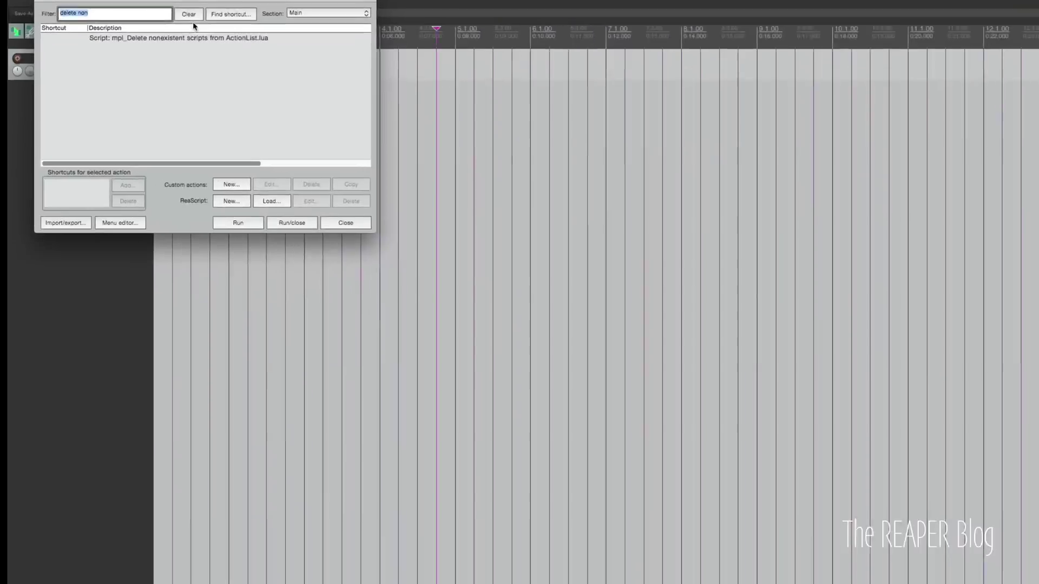
key("BackSpace")
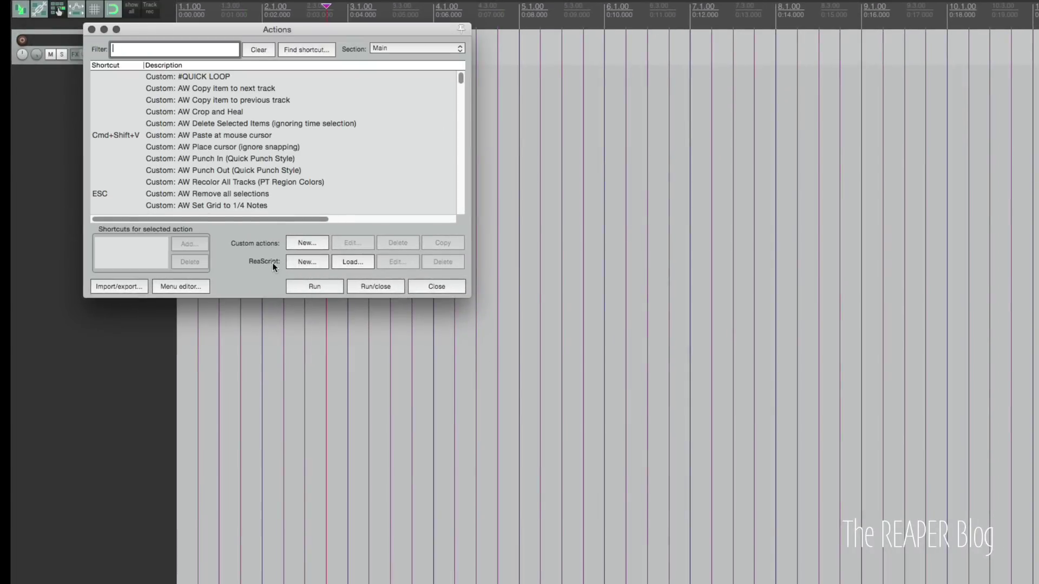
left_click(351, 261)
left_click(749, 23)
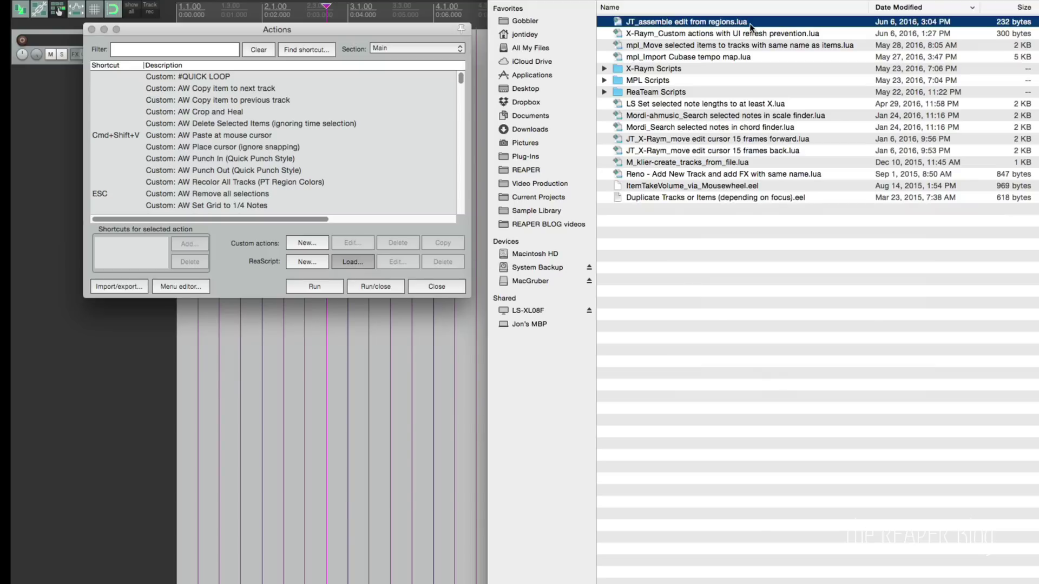
left_click(1016, 552)
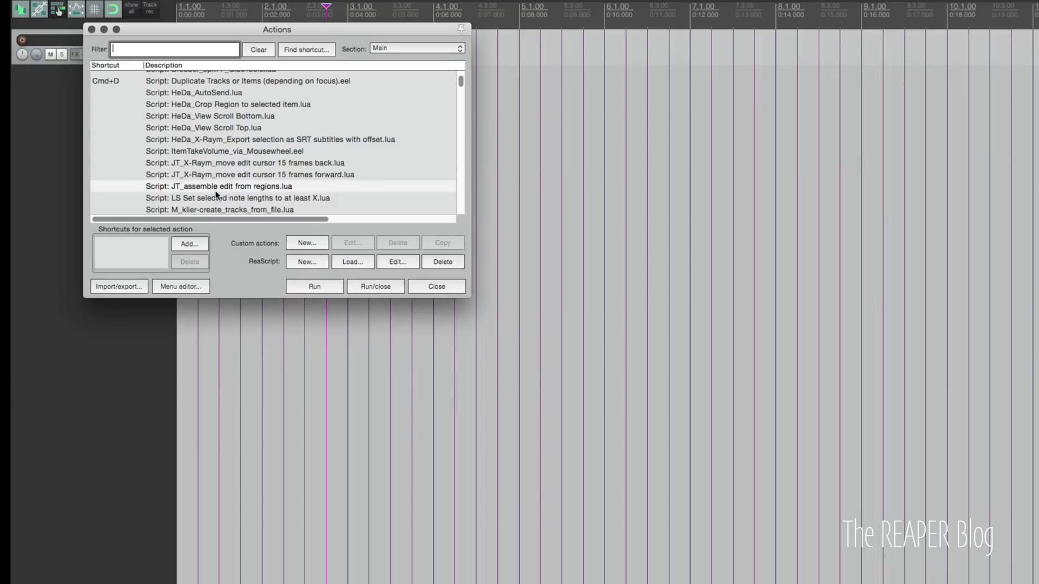
left_click(219, 187)
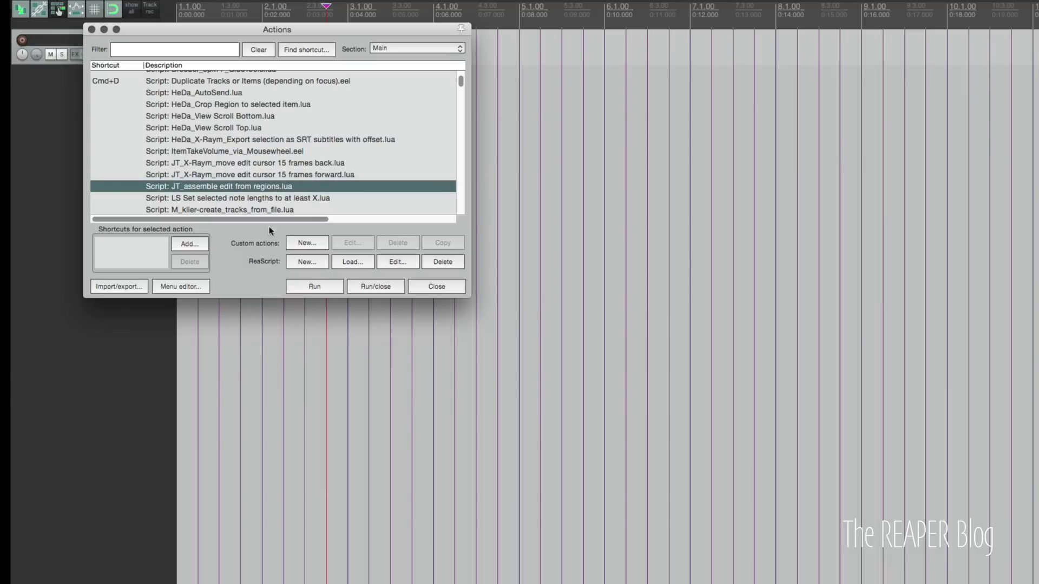
left_click(398, 263)
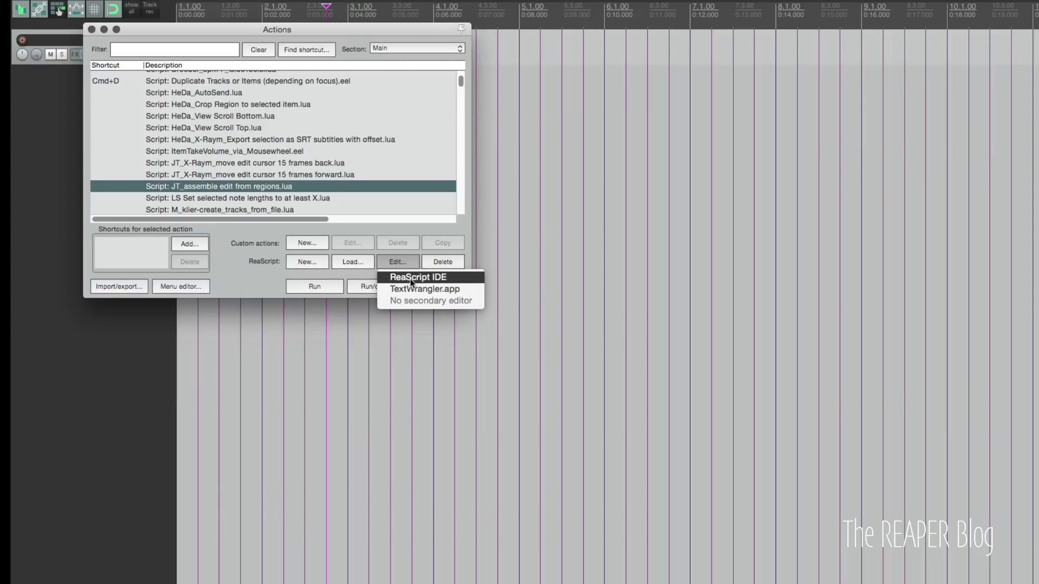
Open JT_assemble edit from regions.lua in the ReaScript IDE and jump to its last line.
left_click(411, 278)
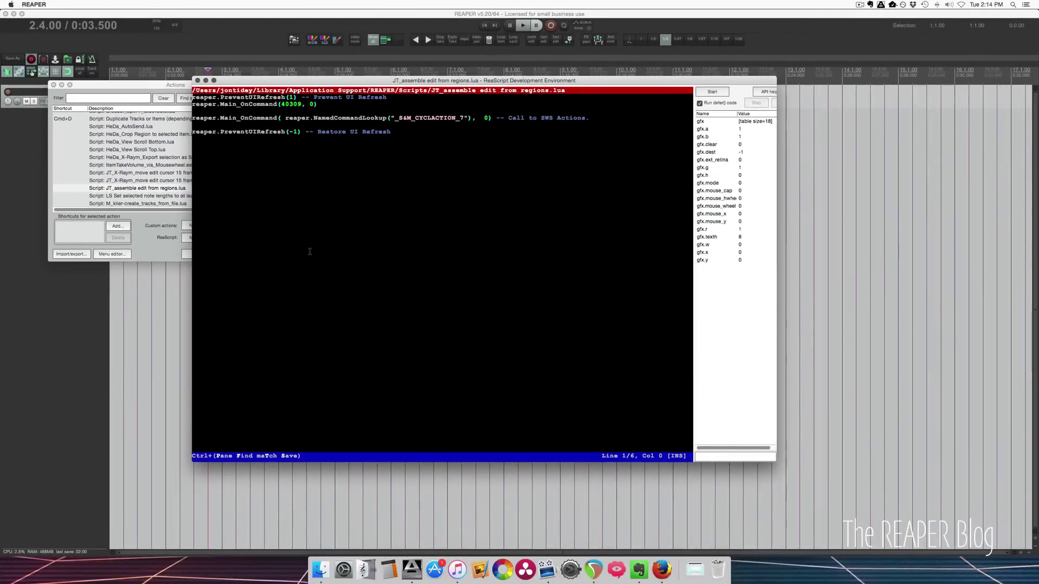
key("ctrl+End")
left_click_drag(231, 82, 247, 94)
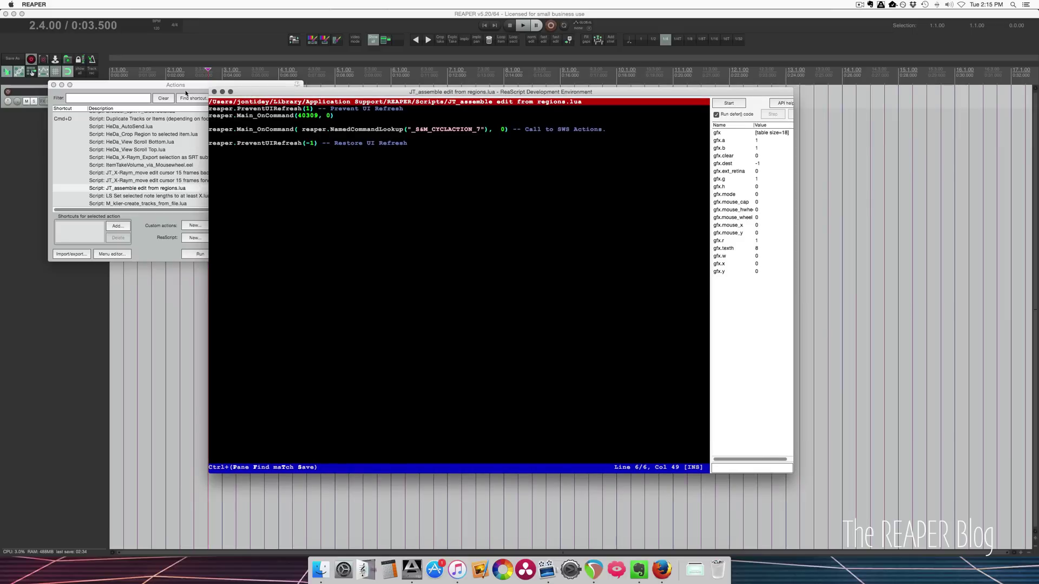
Close the first script's code and open the X-Raym add-envelope-point script in the ReaScript IDE.
left_click(214, 93)
scroll(184, 168, "down", 1)
left_click(180, 171)
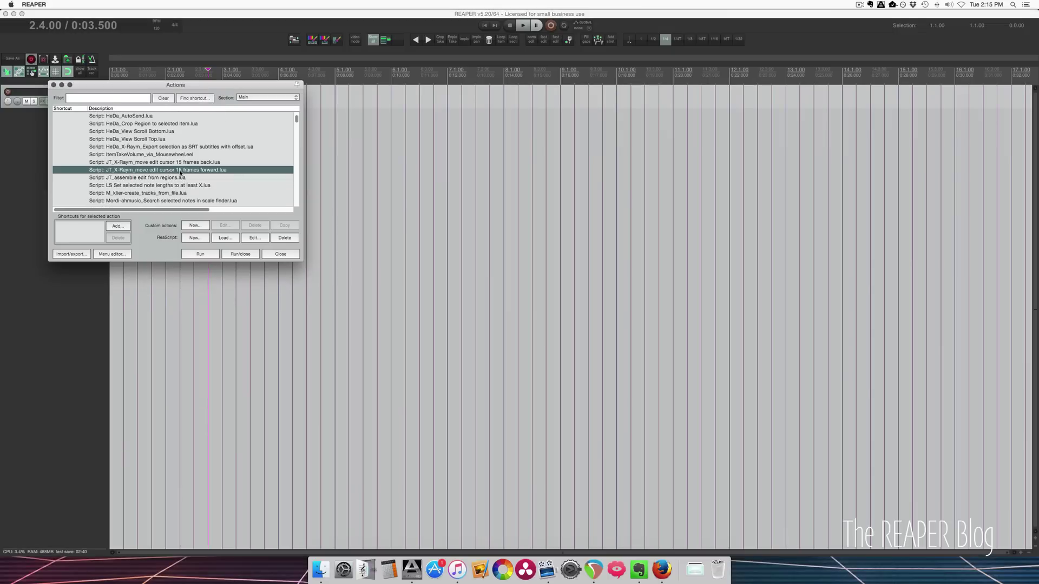
scroll(173, 184, "down", 3)
left_click(166, 182)
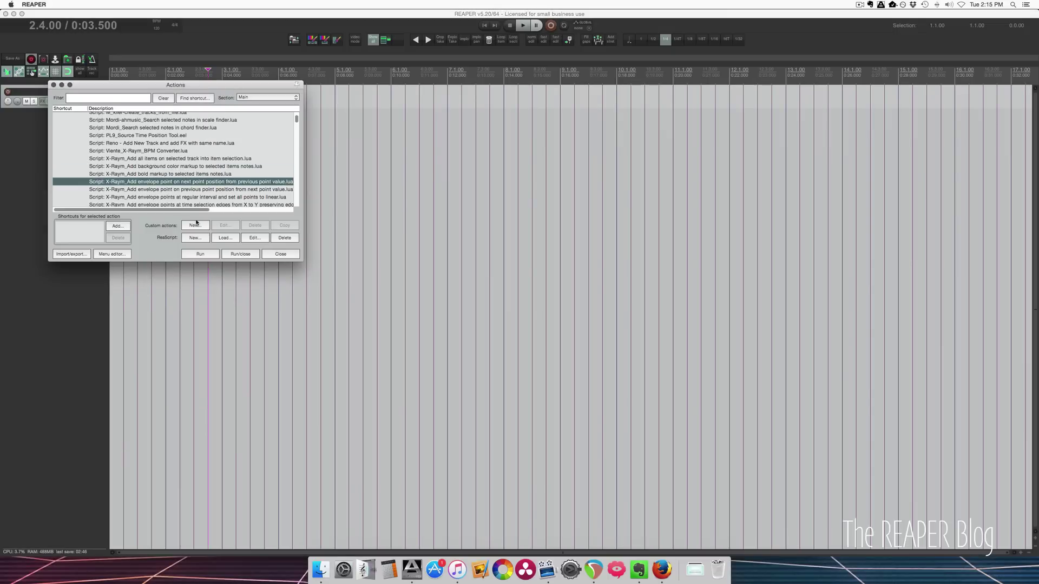
left_click(256, 240)
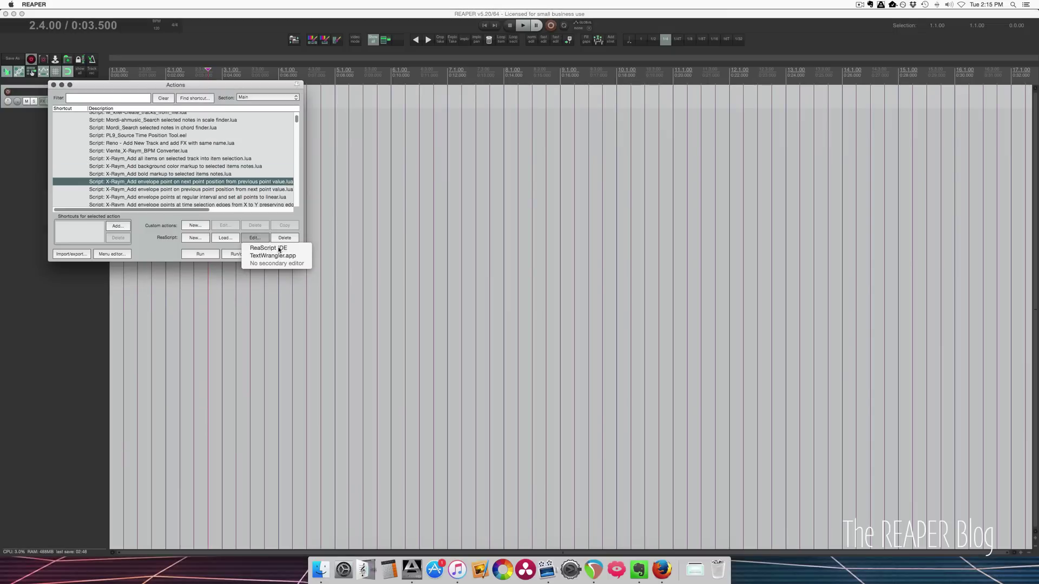
left_click(277, 248)
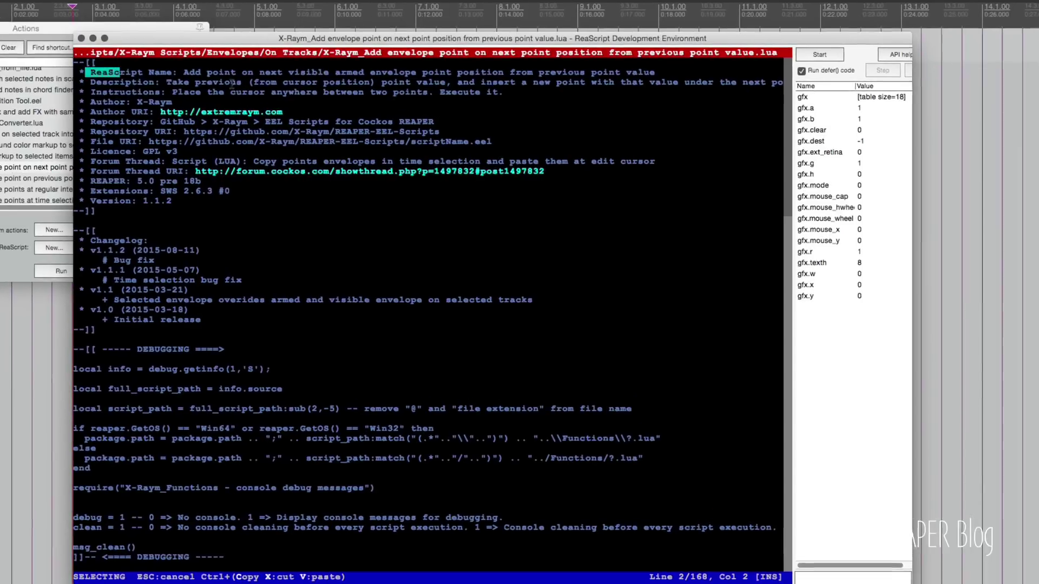
Highlight the script header, the author's web address, the forum thread link and the changelog in turn.
left_click_drag(103, 80, 224, 275)
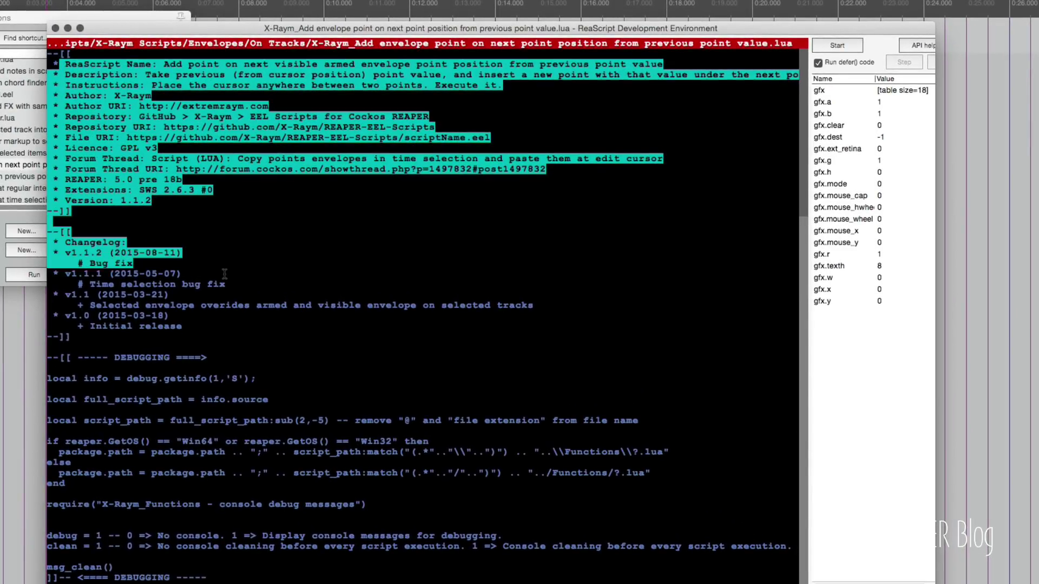
left_click(255, 223)
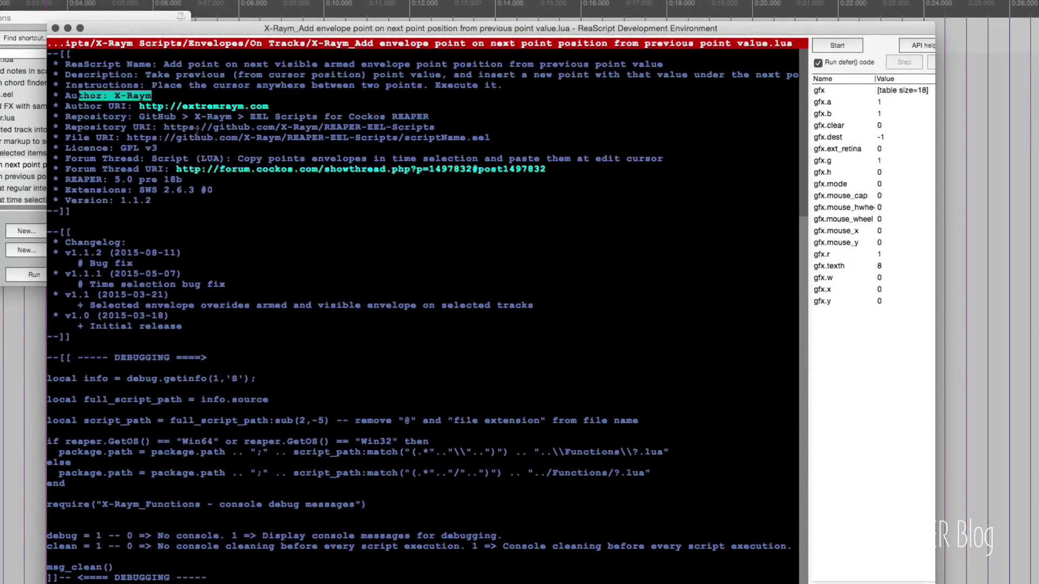
left_click_drag(108, 106, 269, 107)
left_click(270, 112)
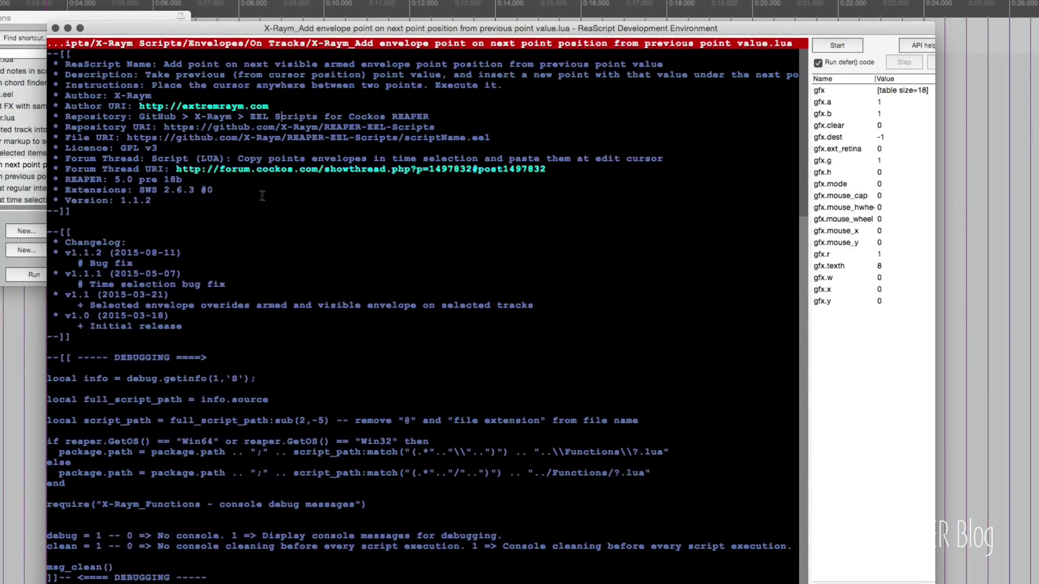
left_click_drag(257, 169, 443, 168)
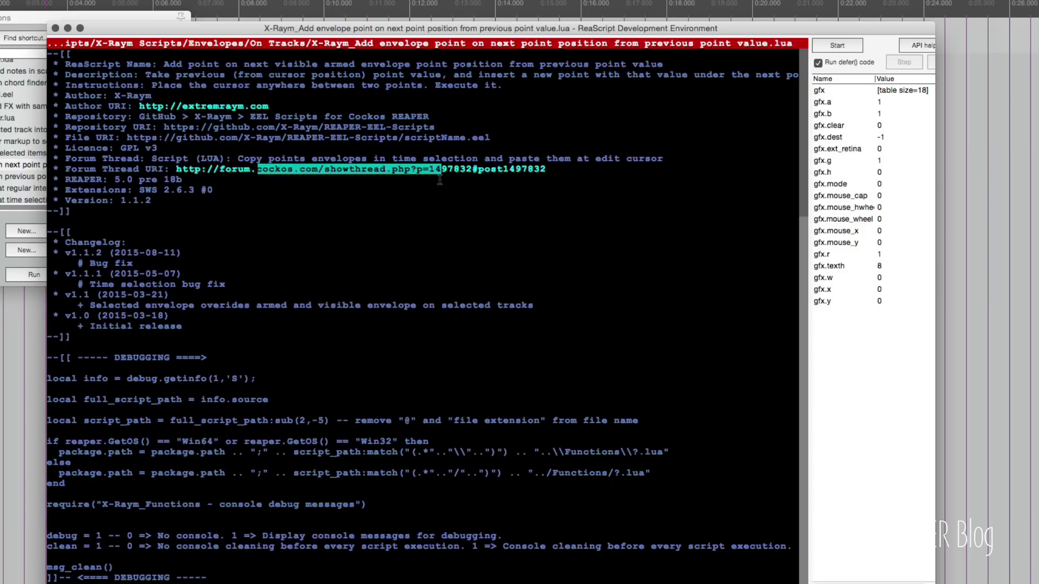
left_click(424, 209)
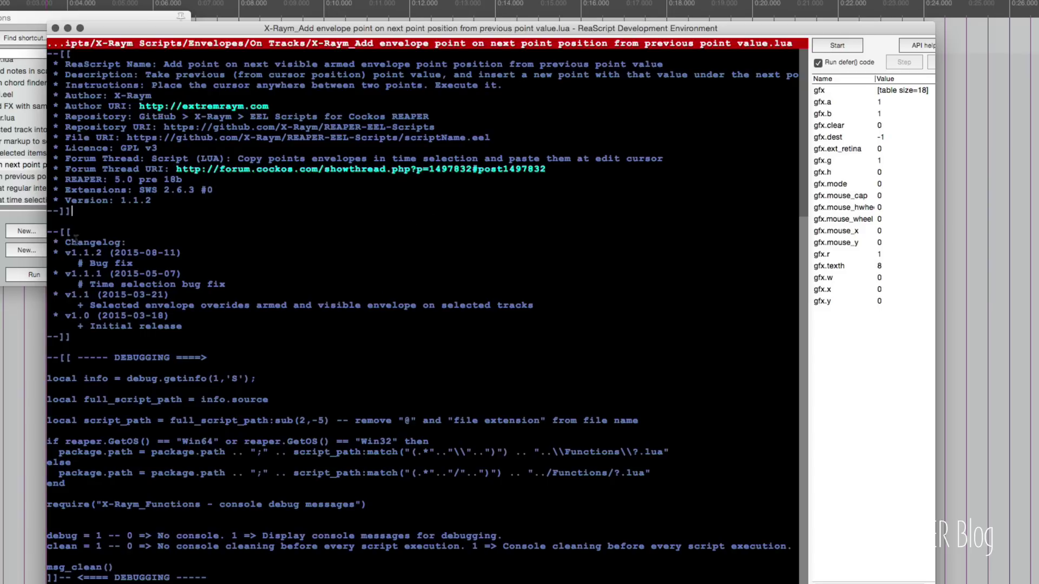
left_click_drag(94, 249, 137, 305)
left_click(138, 306)
Scroll through the script, point out the required SWS extension version, and close the code window.
scroll(139, 304, "down", 10)
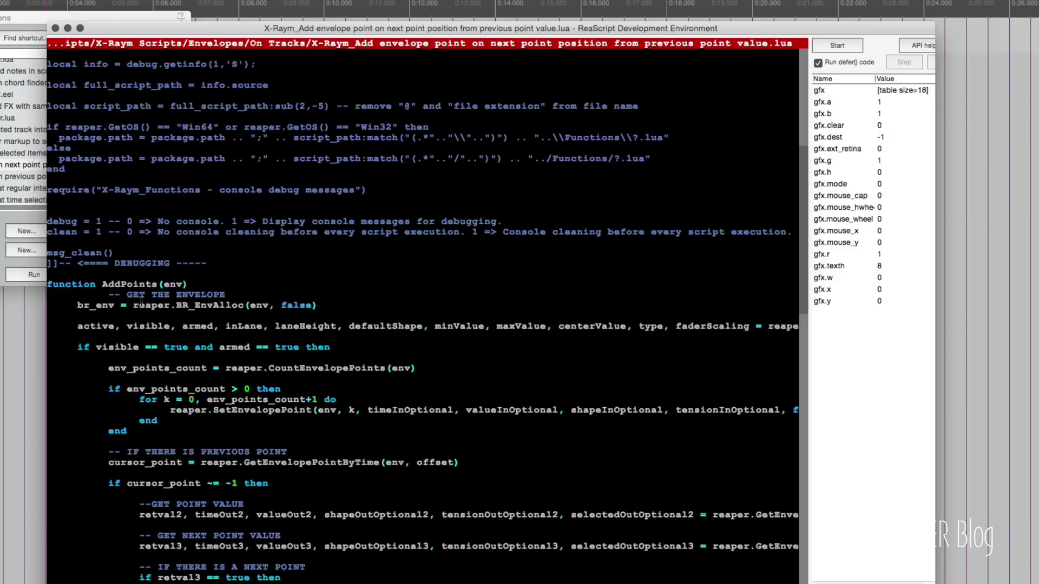
scroll(141, 303, "down", 15)
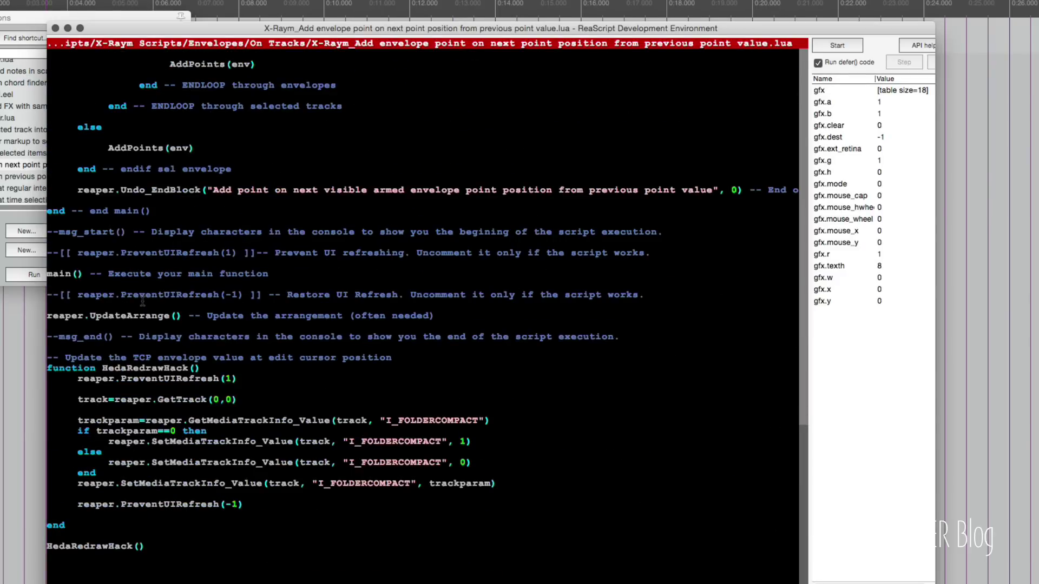
scroll(163, 293, "up", 20)
scroll(188, 283, "down", 4)
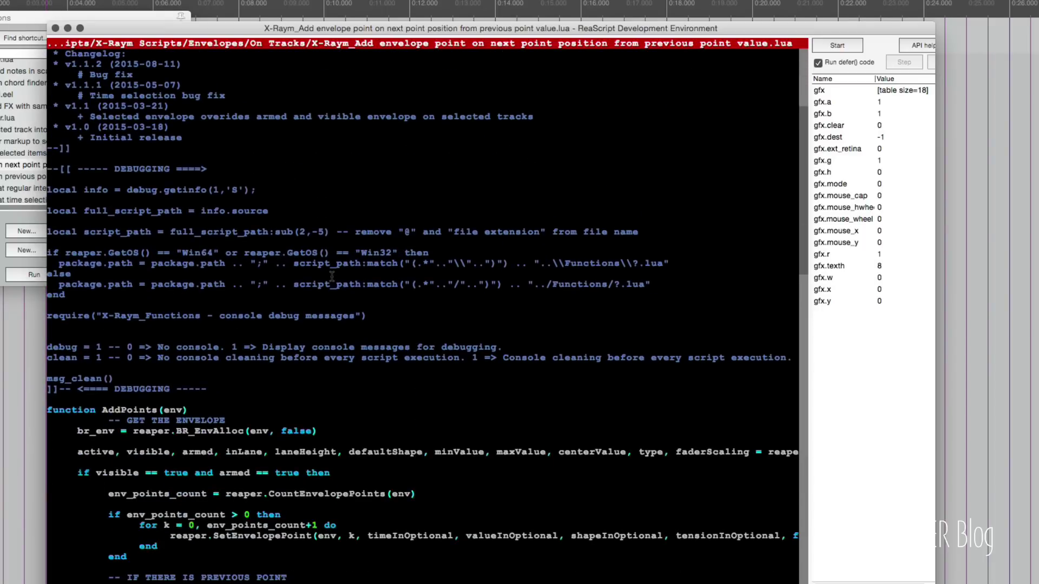
scroll(331, 276, "up", 6)
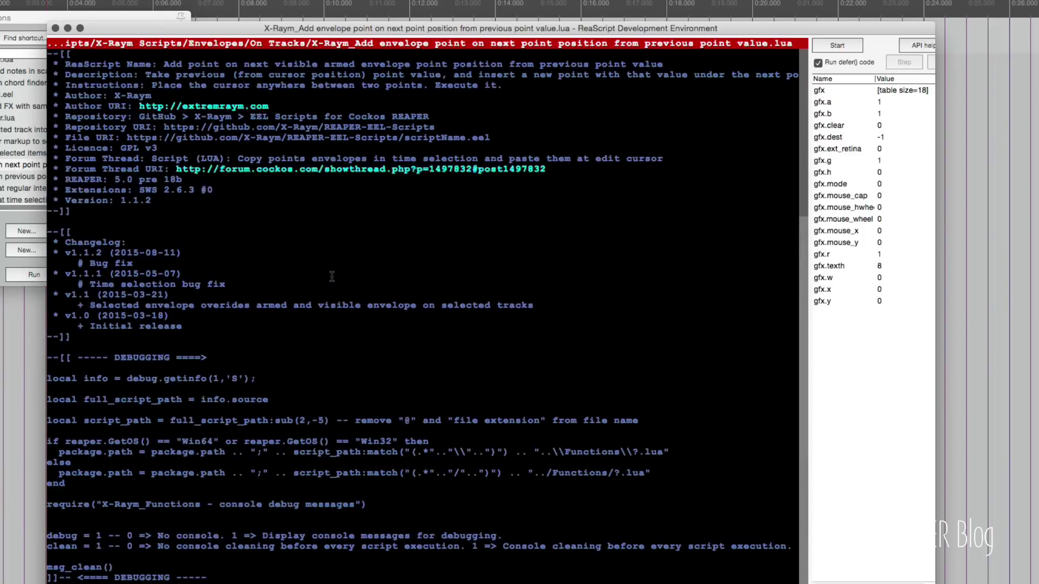
left_click(229, 192)
left_click(56, 28)
Move the Action List window, then start a new ReaScript and cancel its save dialog.
left_click_drag(64, 18, 99, 36)
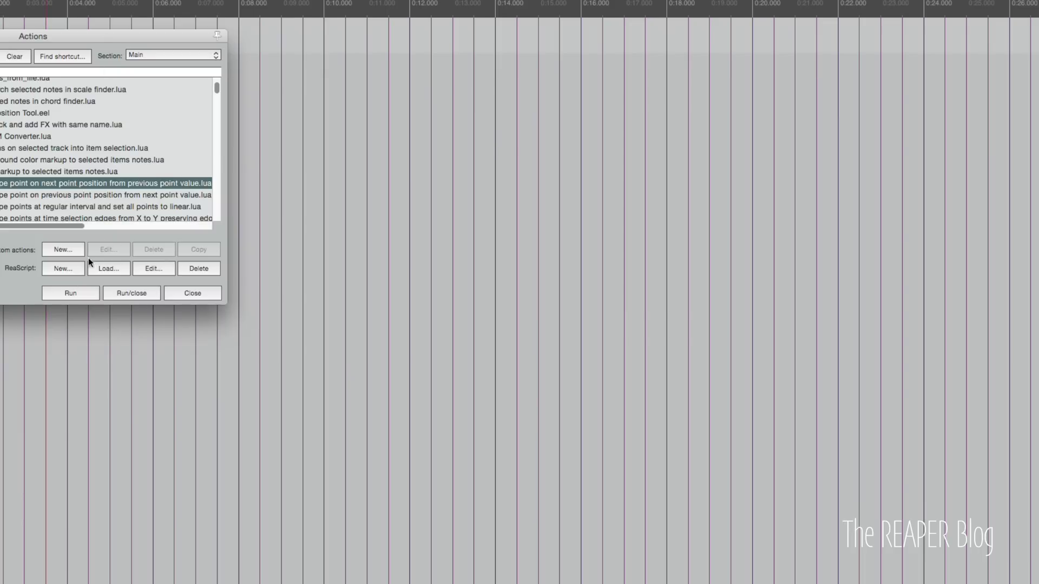
left_click(73, 268)
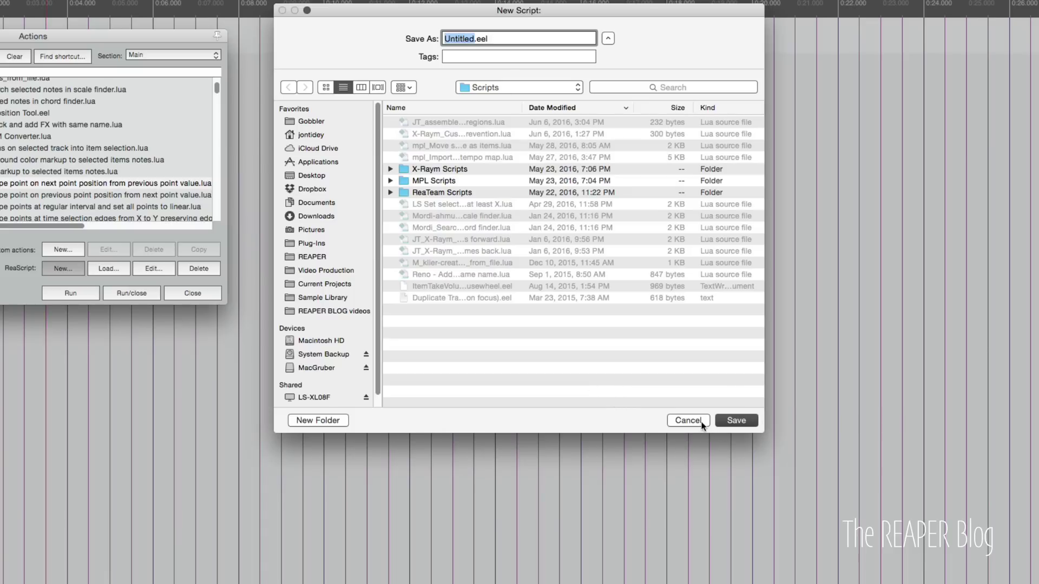
left_click(688, 420)
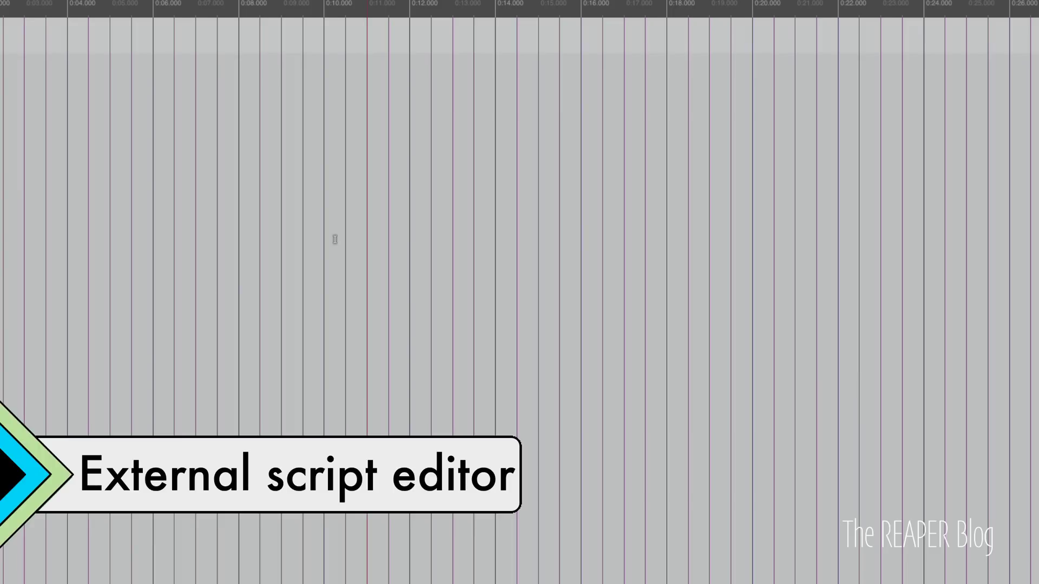
In Preferences > External Editors, select the eel entry, then cancel adding a new editor.
key("super+comma")
scroll(172, 329, "down", 5)
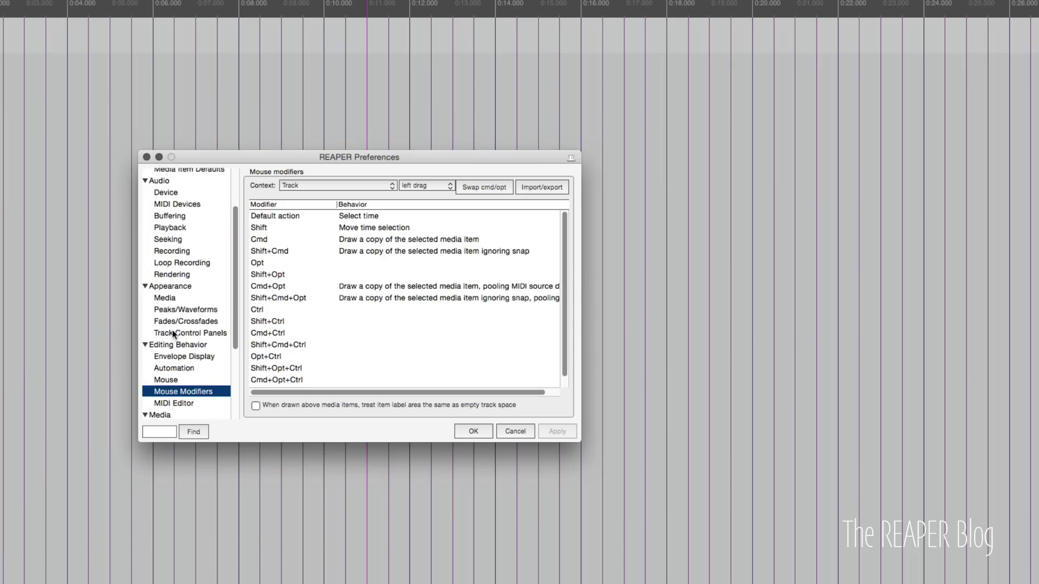
scroll(203, 292, "down", 4)
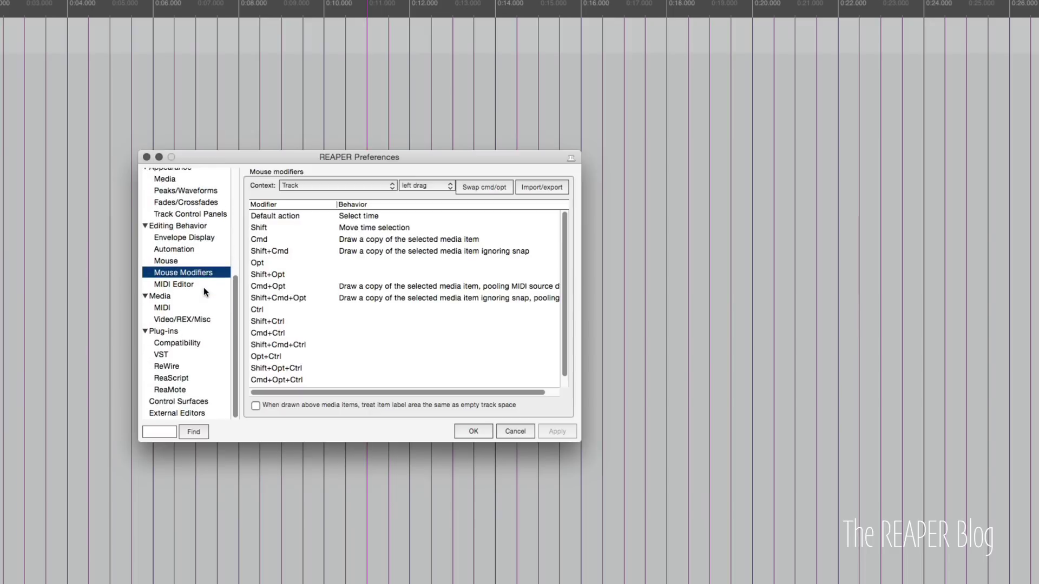
left_click(188, 414)
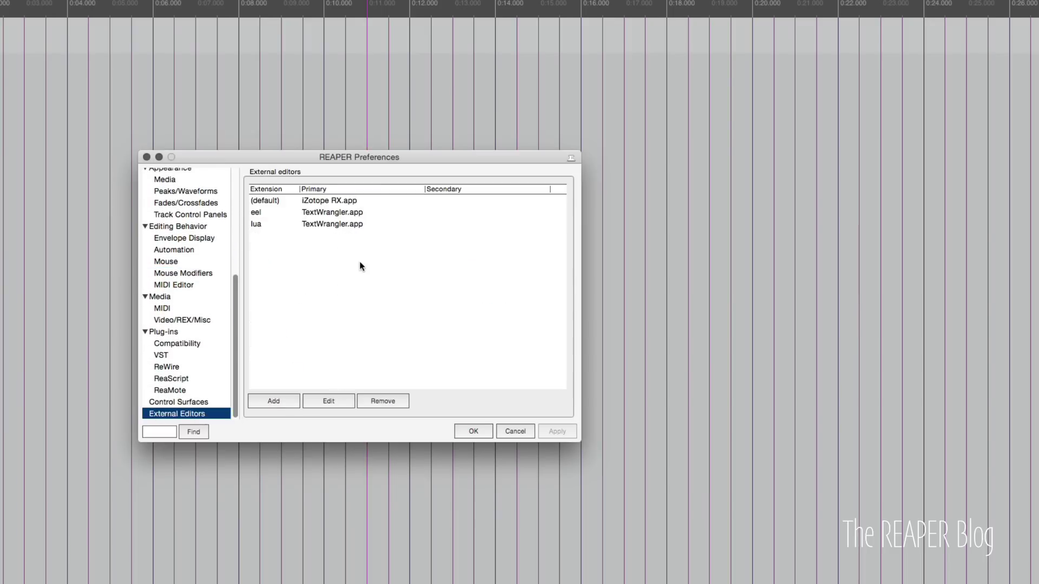
left_click(319, 213)
left_click(273, 401)
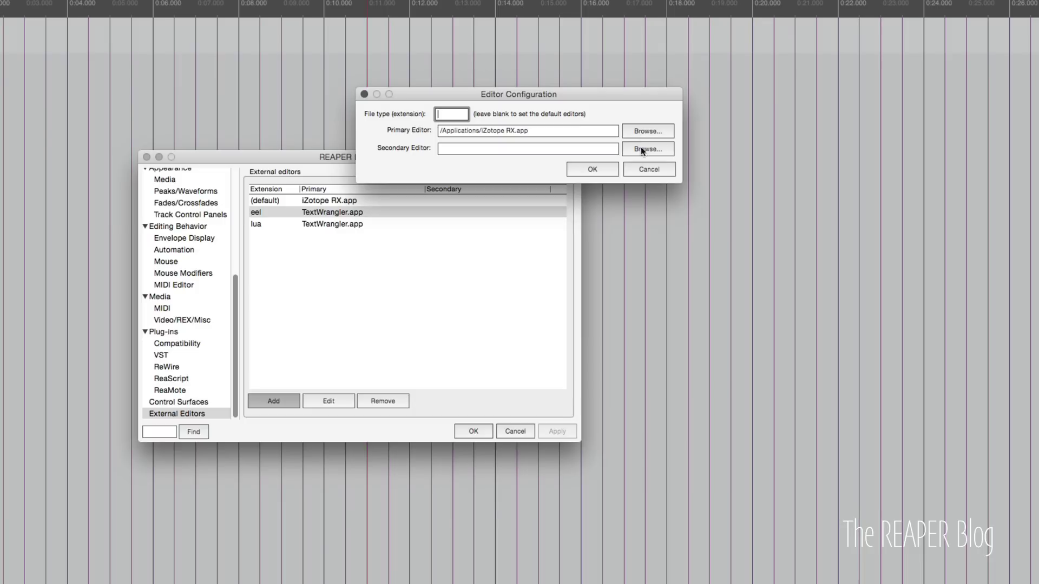
left_click(637, 172)
left_click(636, 173)
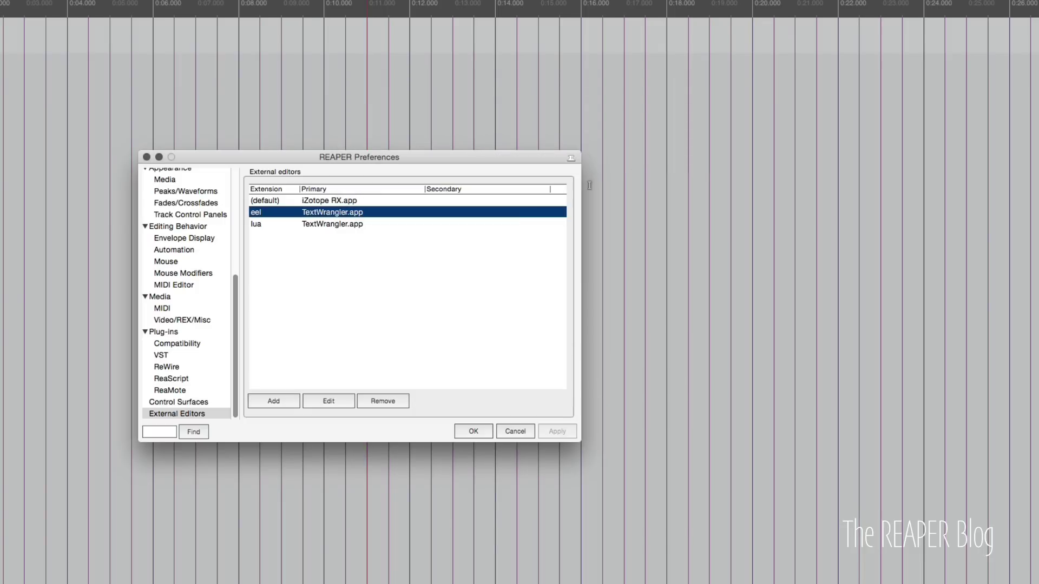
key("super+Tab")
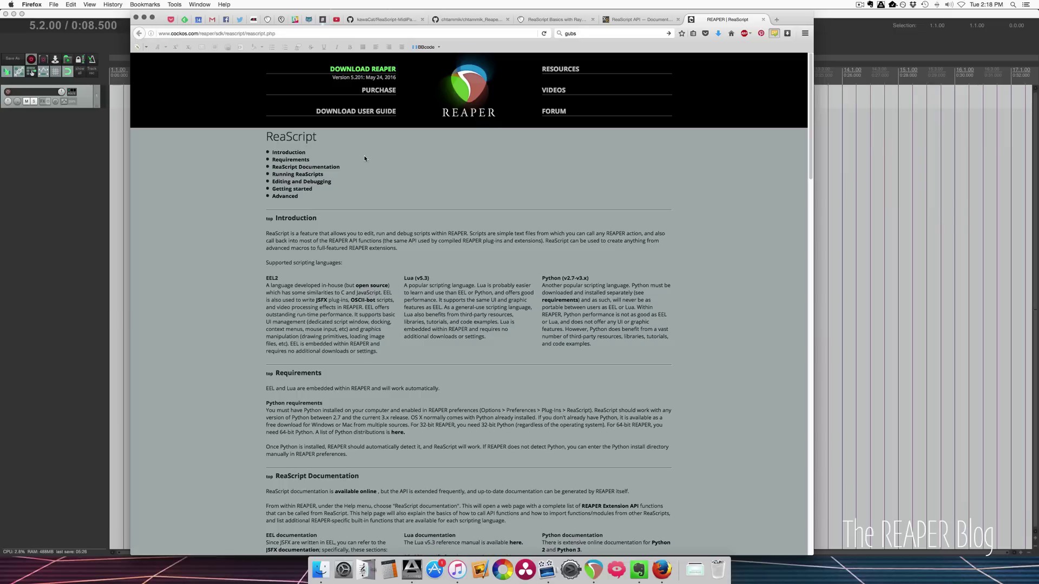
Scroll the ReaScript documentation and open the list of Lua built-in functions.
scroll(365, 158, "down", 10)
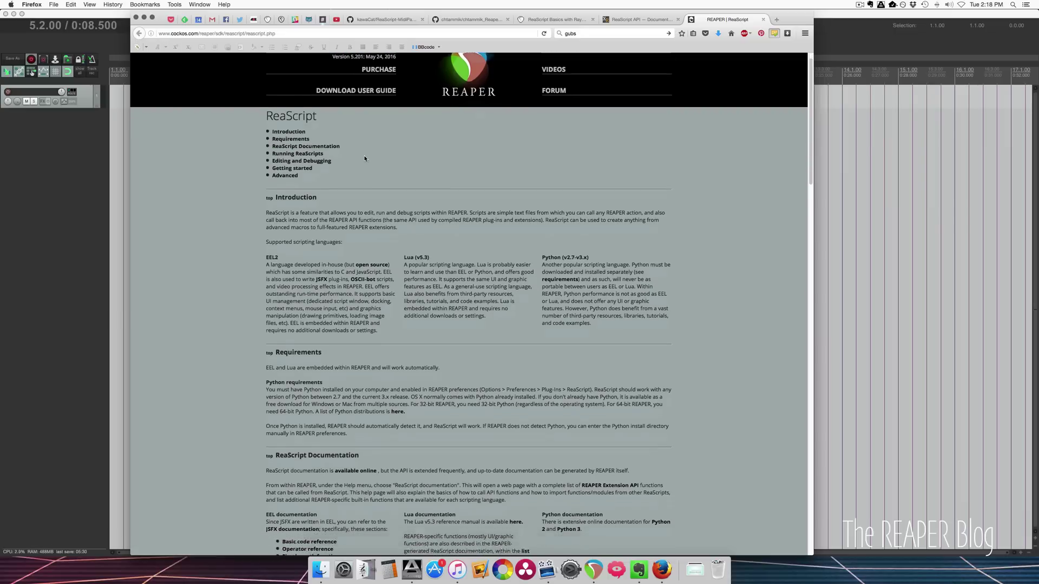
scroll(364, 157, "down", 20)
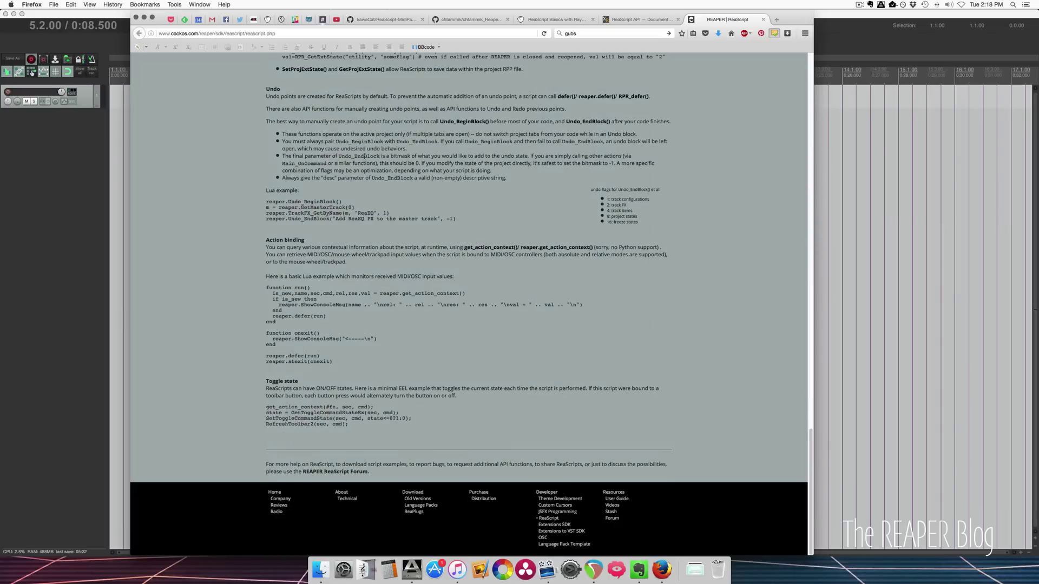
scroll(573, 331, "up", 20)
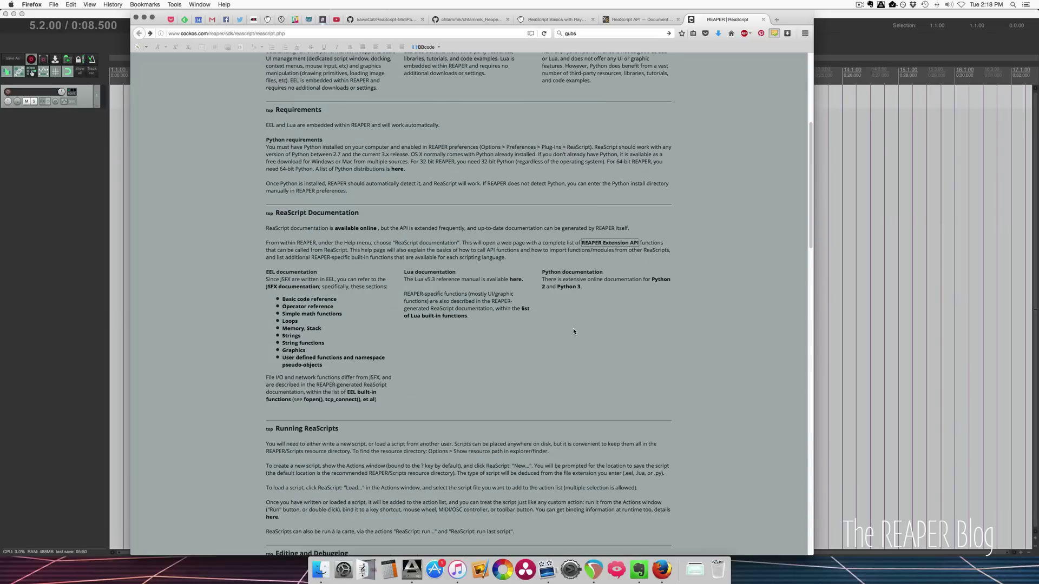
left_click(527, 313)
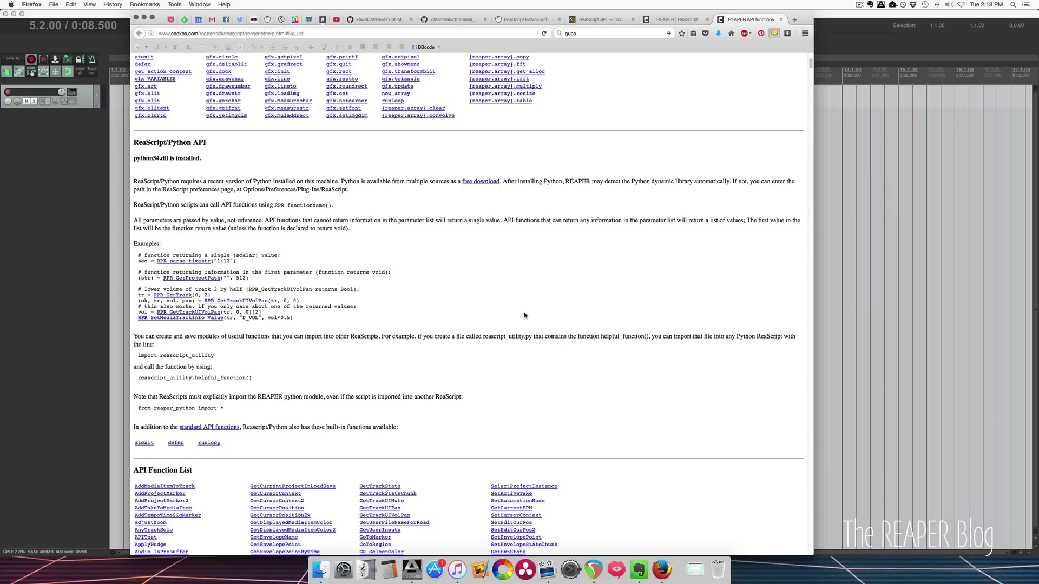
scroll(524, 316, "down", 20)
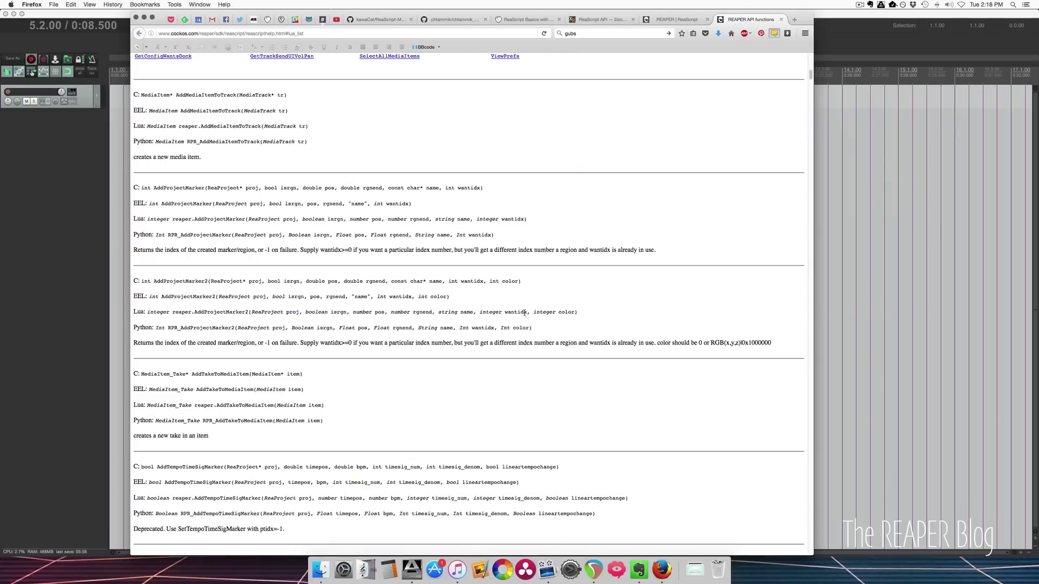
scroll(524, 312, "down", 10)
scroll(523, 312, "up", 20)
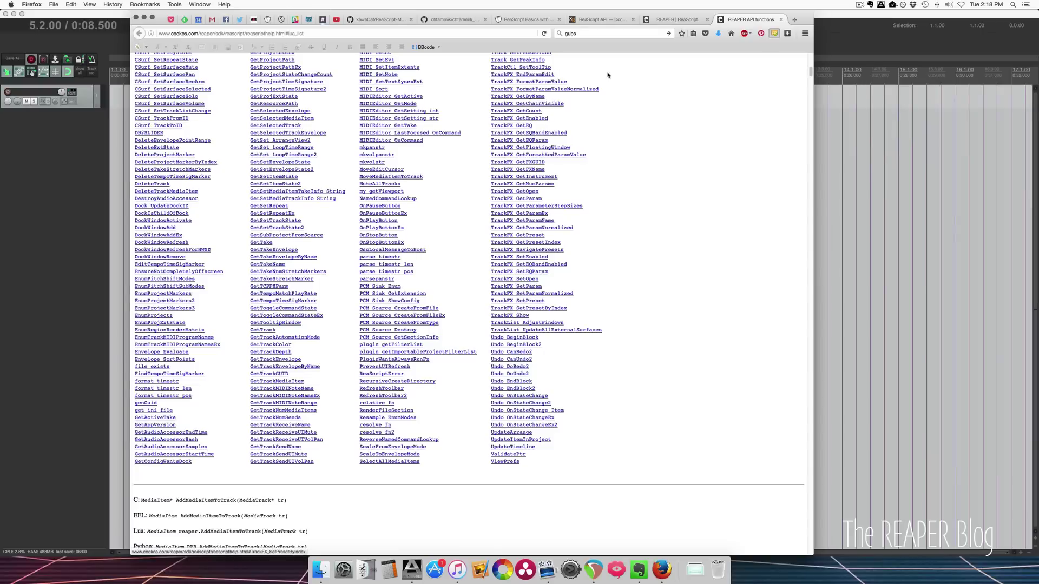
In the ReaScript API Doc tab, jump to AddProjectMarker and select its description and signature line.
left_click(605, 19)
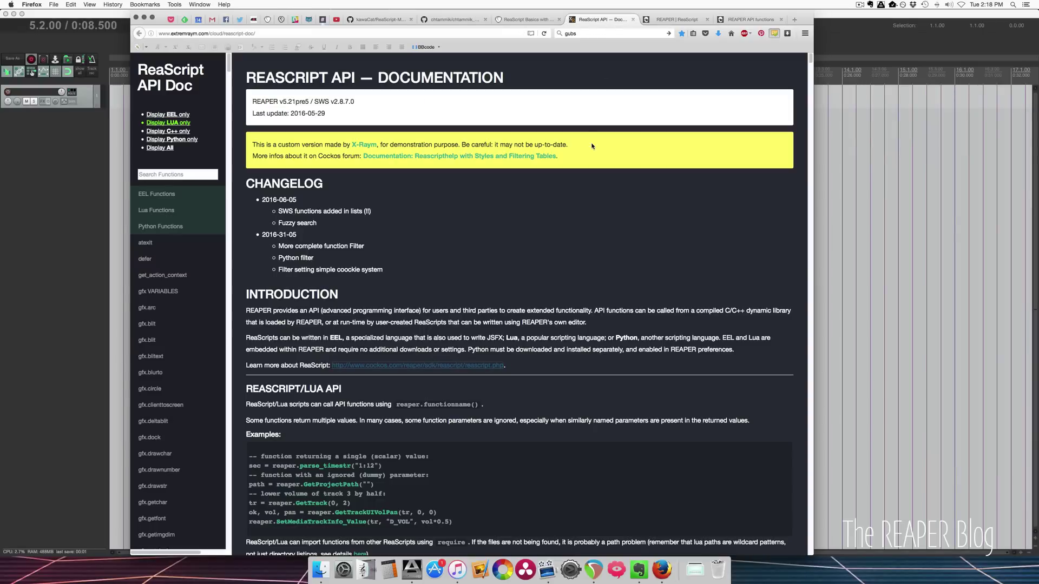
scroll(552, 287, "down", 15)
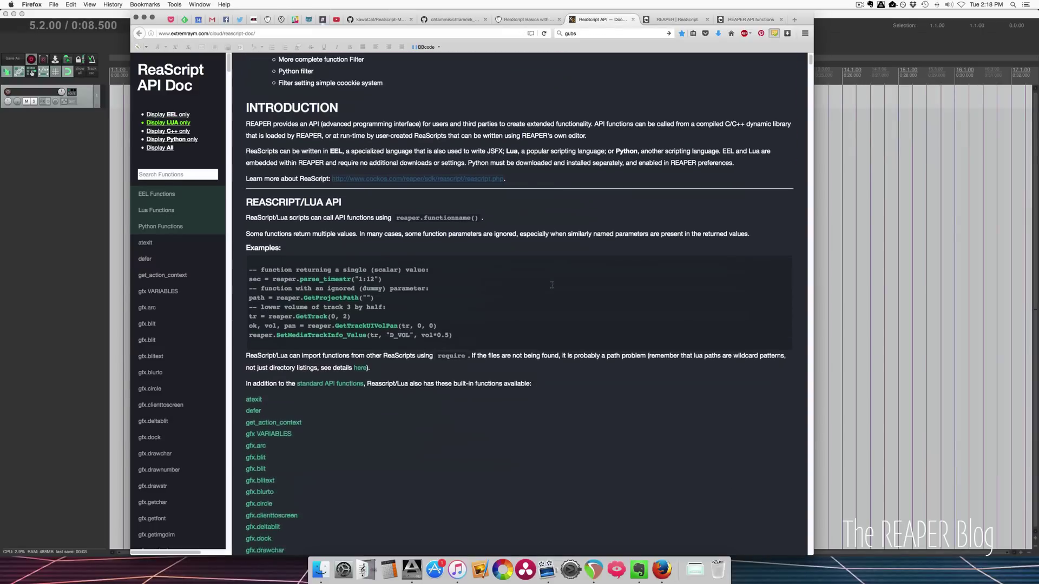
scroll(296, 303, "down", 6)
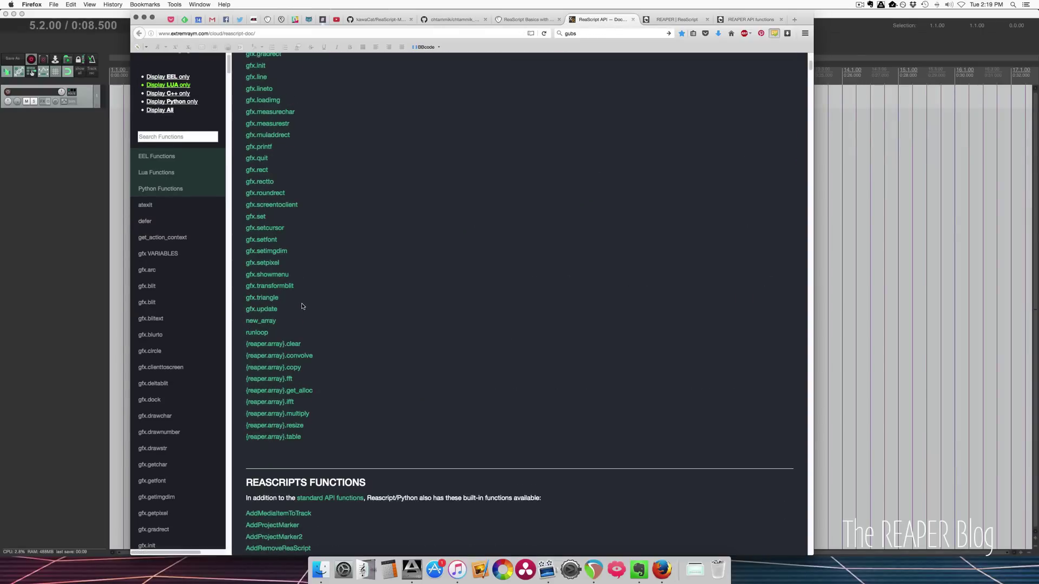
scroll(303, 311, "down", 6)
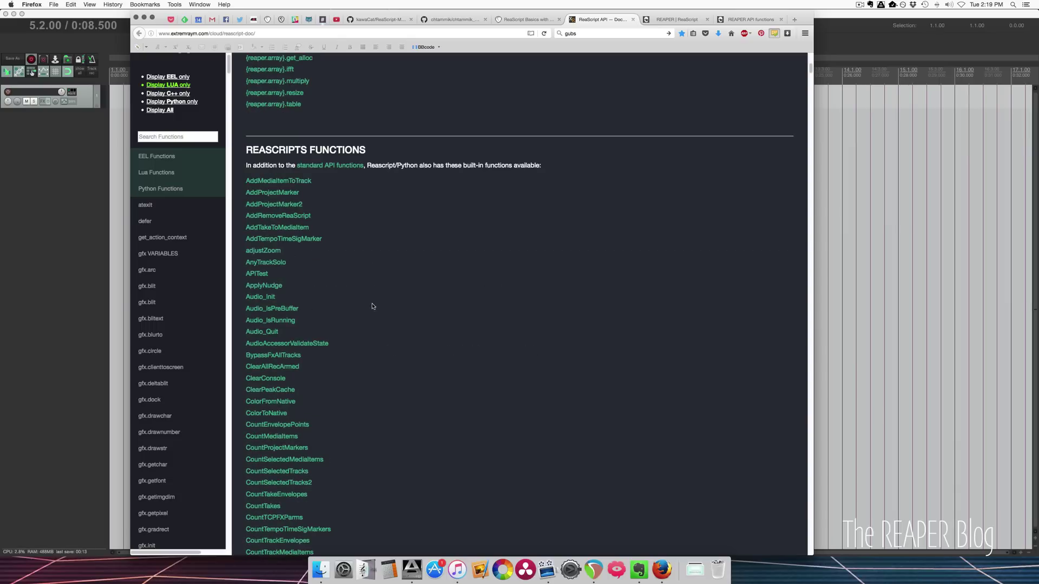
left_click(287, 193)
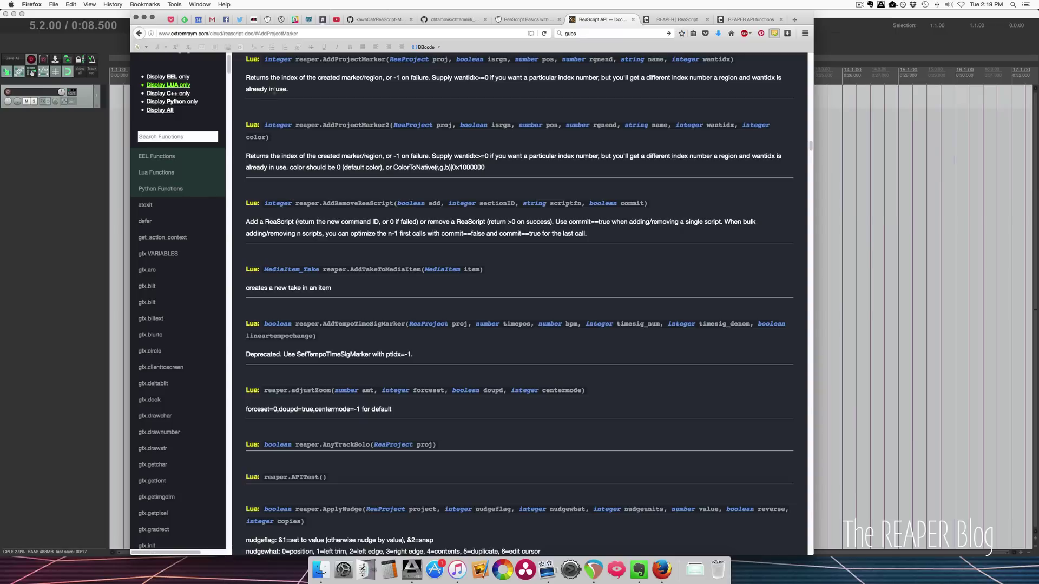
mouse_move(252, 78)
left_mouse_down()
mouse_move(368, 87)
mouse_move(385, 107)
mouse_move(390, 63)
mouse_move(340, 68)
left_mouse_up()
left_click(345, 77)
triple_click(514, 60)
left_click_drag(514, 61, 541, 61)
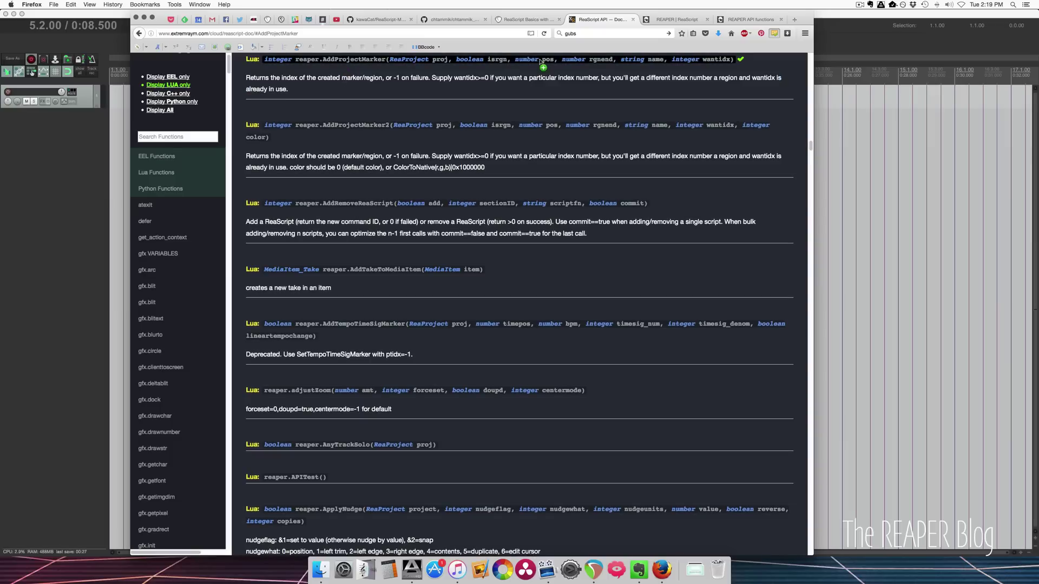
Glance at the REAPER project, then return to Firefox and switch to the ReaScript Basics blog tab.
left_click(91, 148)
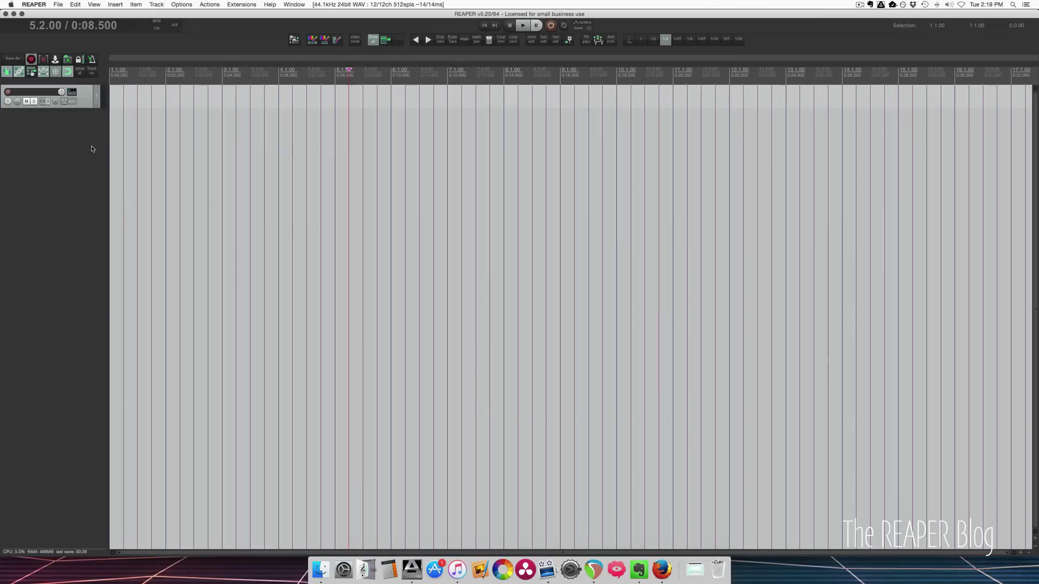
key("super+Tab")
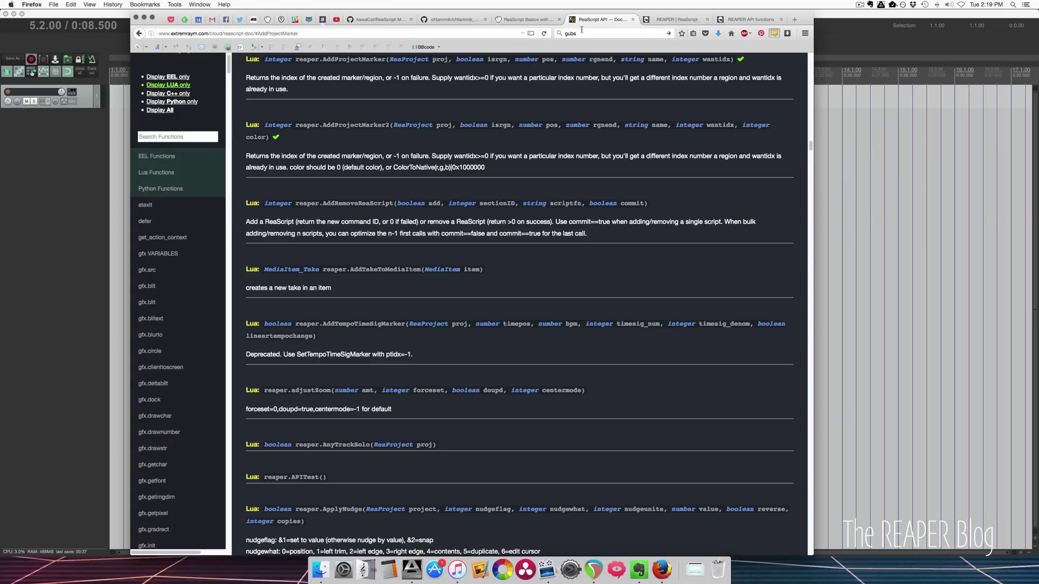
left_click(536, 19)
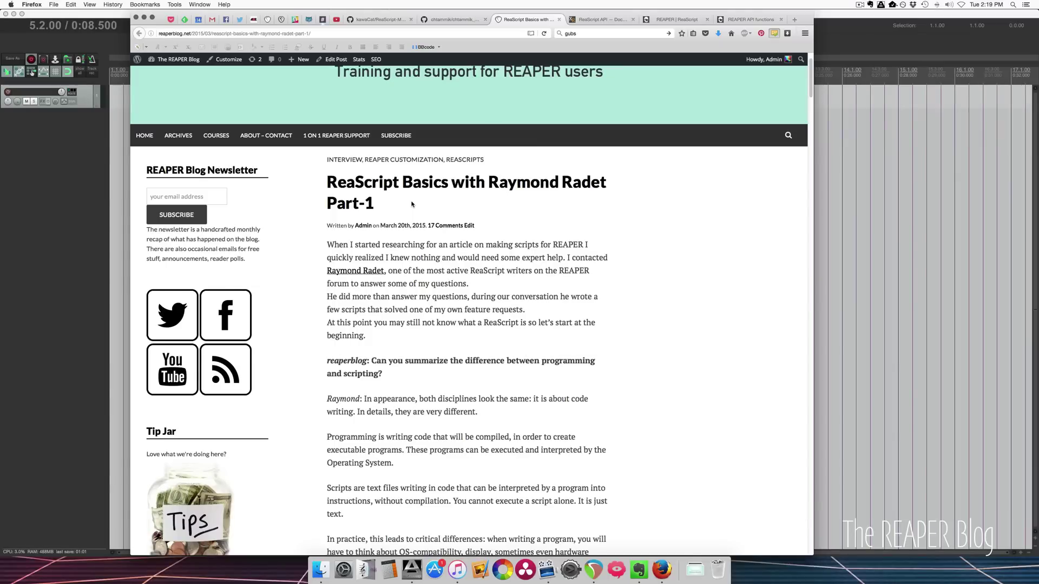
Scroll through the ReaScript Basics interview article on programming versus scripting.
scroll(411, 204, "down", 5)
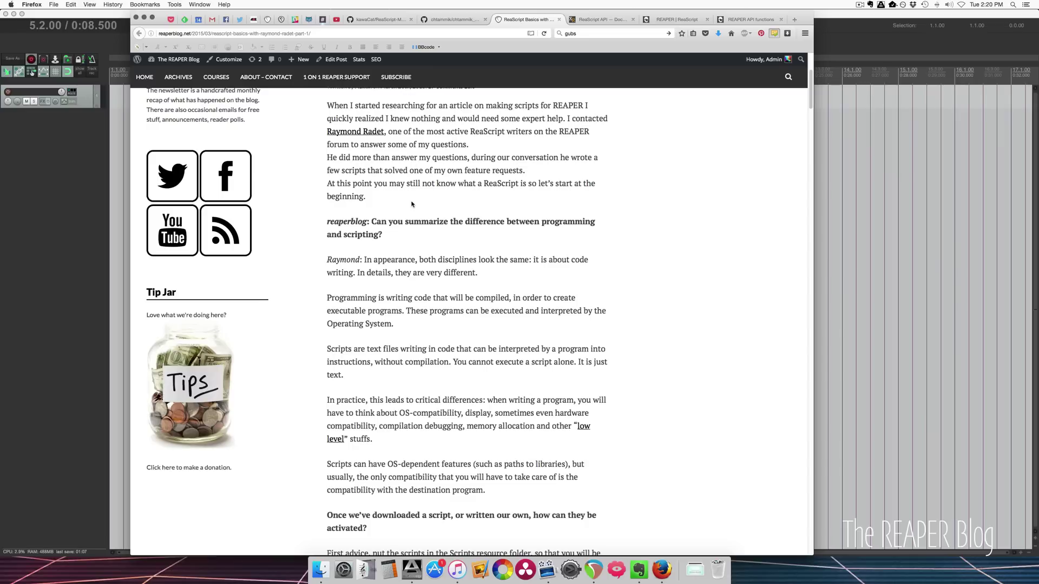
scroll(411, 204, "down", 4)
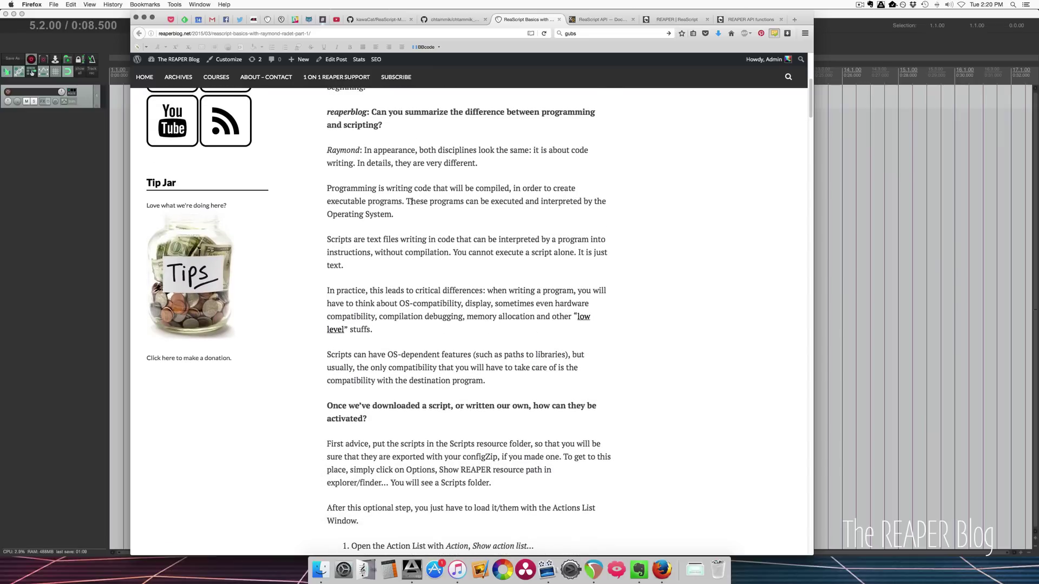
scroll(411, 202, "up", 10)
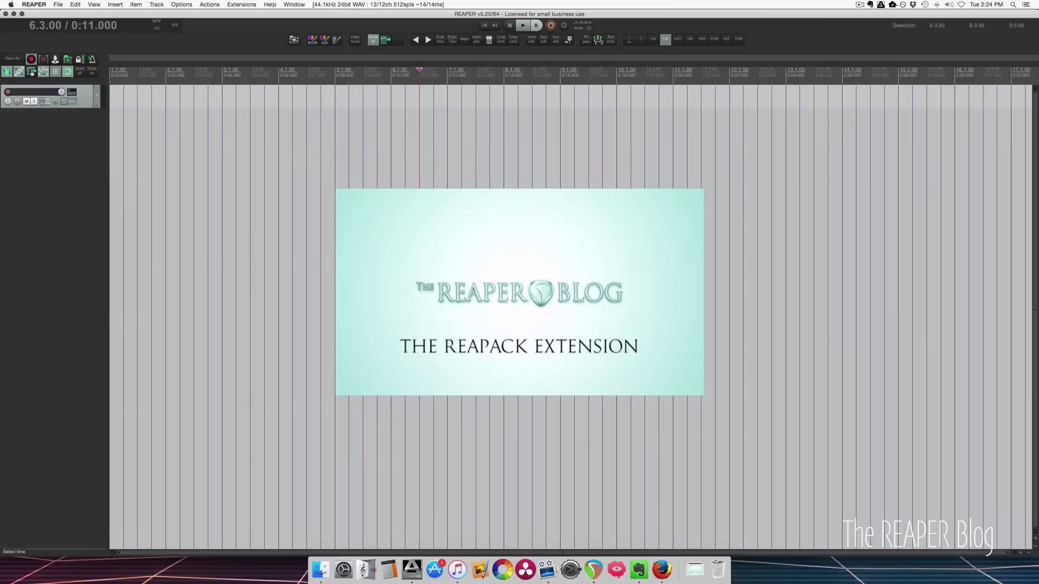
Open ReaPack's repository manager, start a repository import, then switch to Firefox for the index URL.
left_click(241, 4)
mouse_move(280, 248)
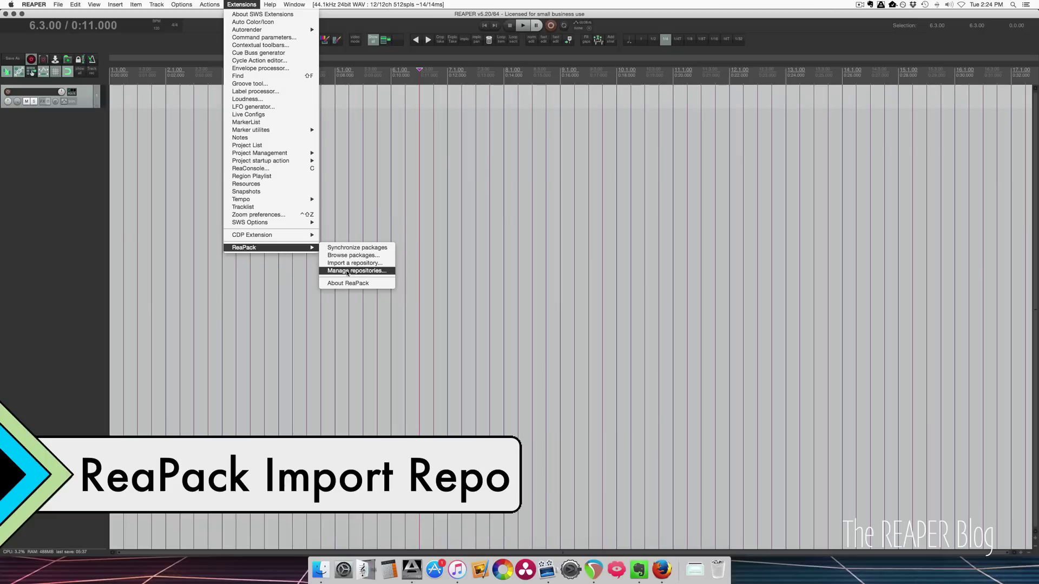
left_click(354, 271)
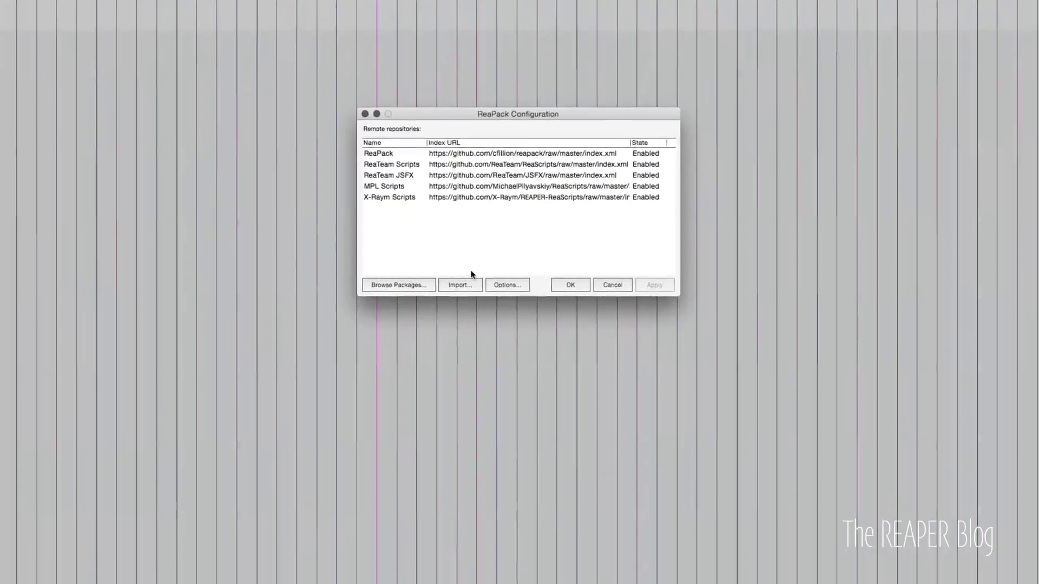
left_click(470, 287)
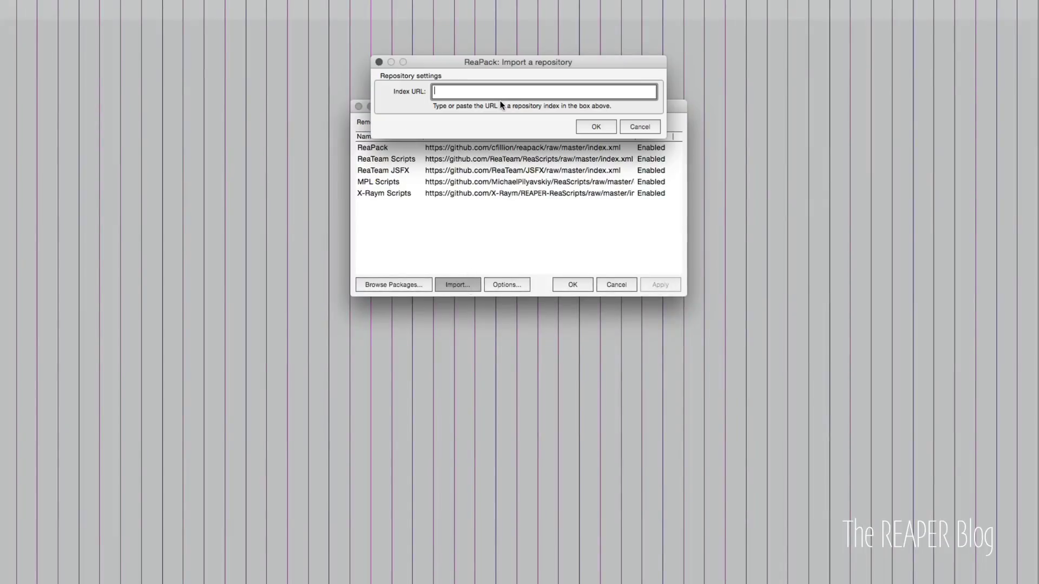
key("super+Tab")
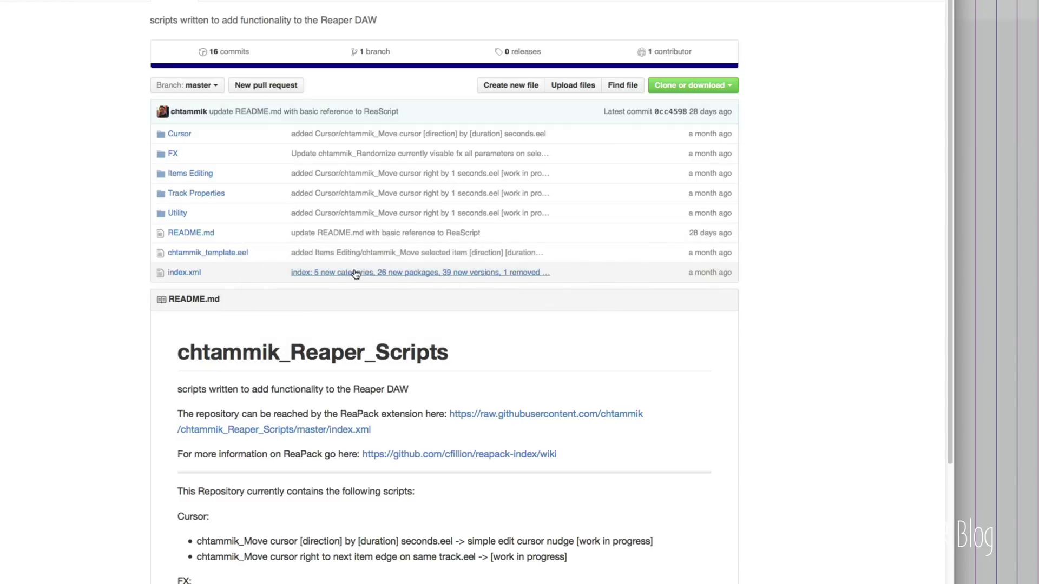
Copy the raw.githubusercontent index.xml link from the GitHub README and return to REAPER's import dialog.
scroll(333, 313, "down", 1)
scroll(334, 317, "down", 3)
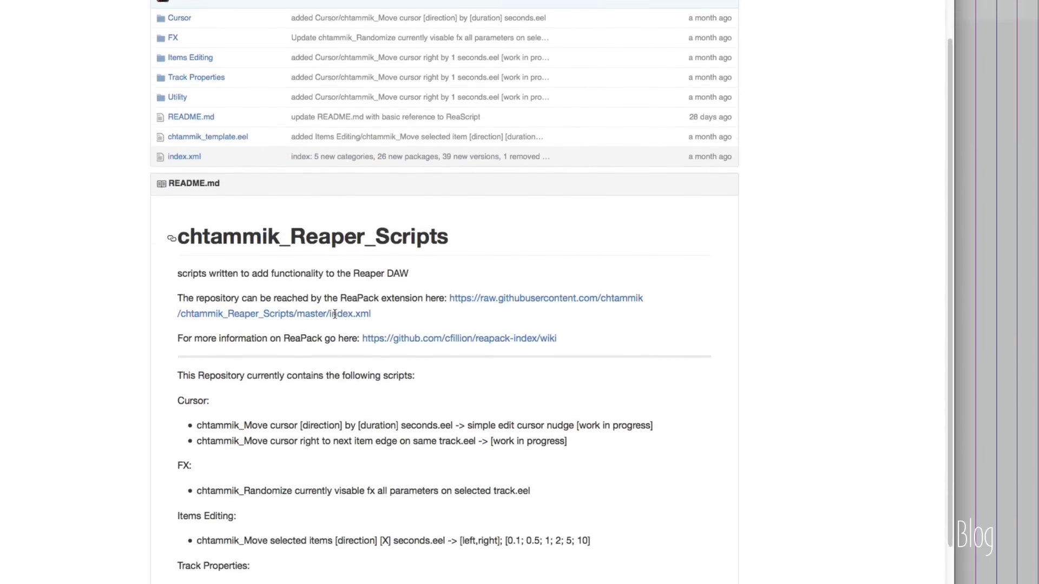
scroll(488, 300, "down", 1)
right_click(494, 290)
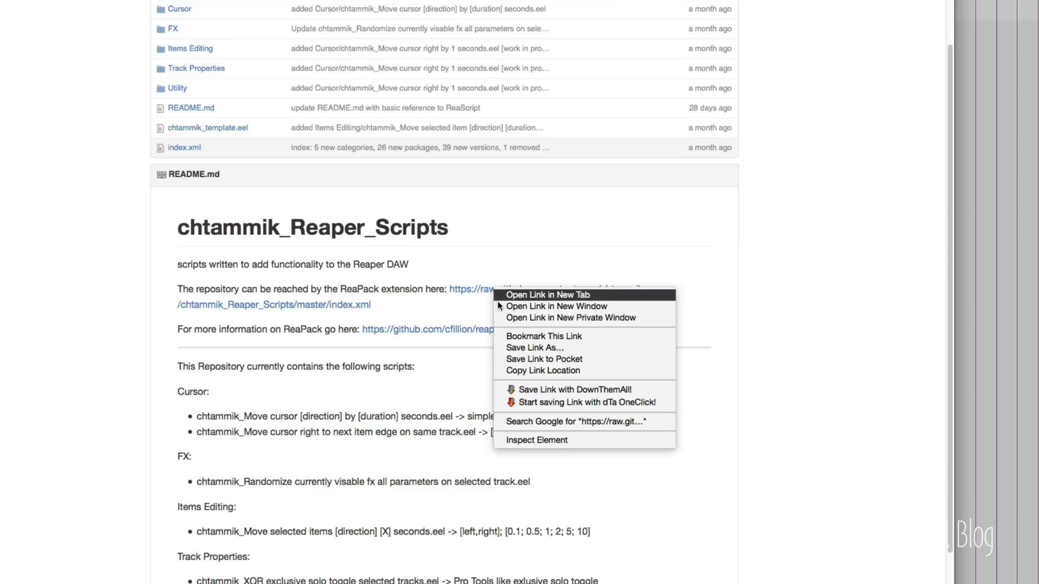
left_click(512, 371)
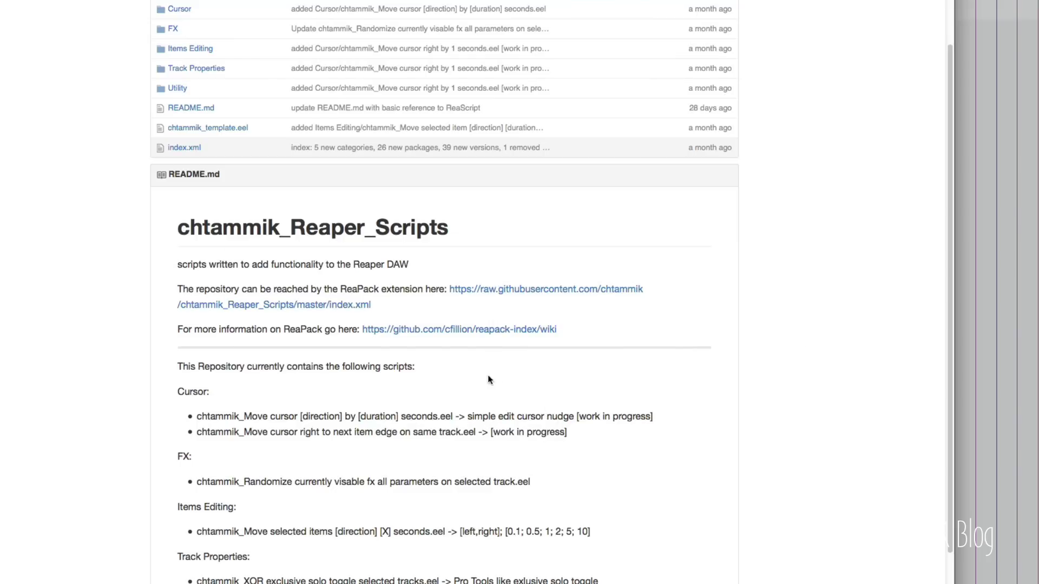
key("super+Tab")
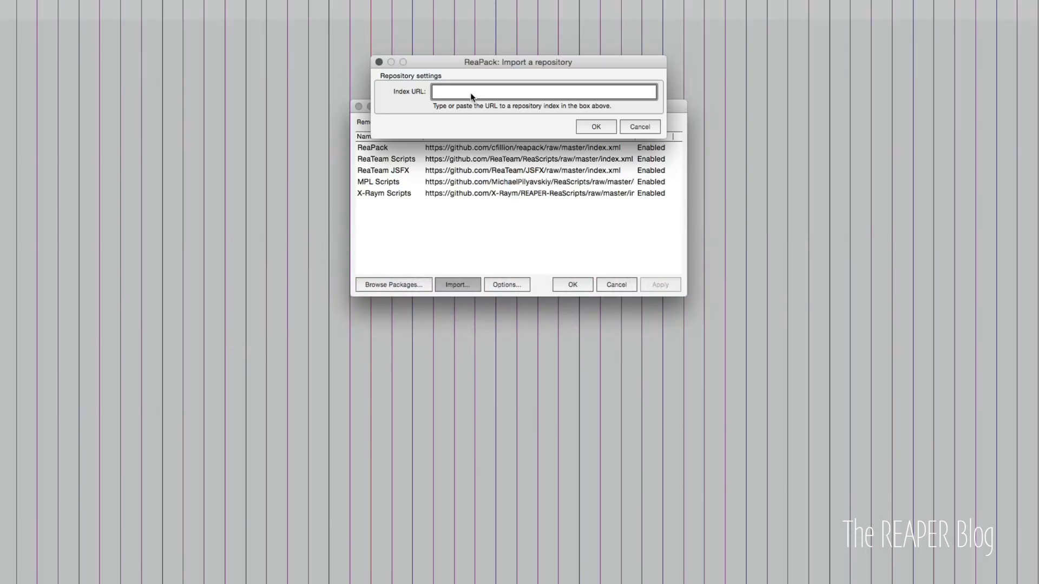
Paste the index URL to import the chtammik_Reaper_Scripts repository, then browse the 549 packages.
key("super+v")
key("Return")
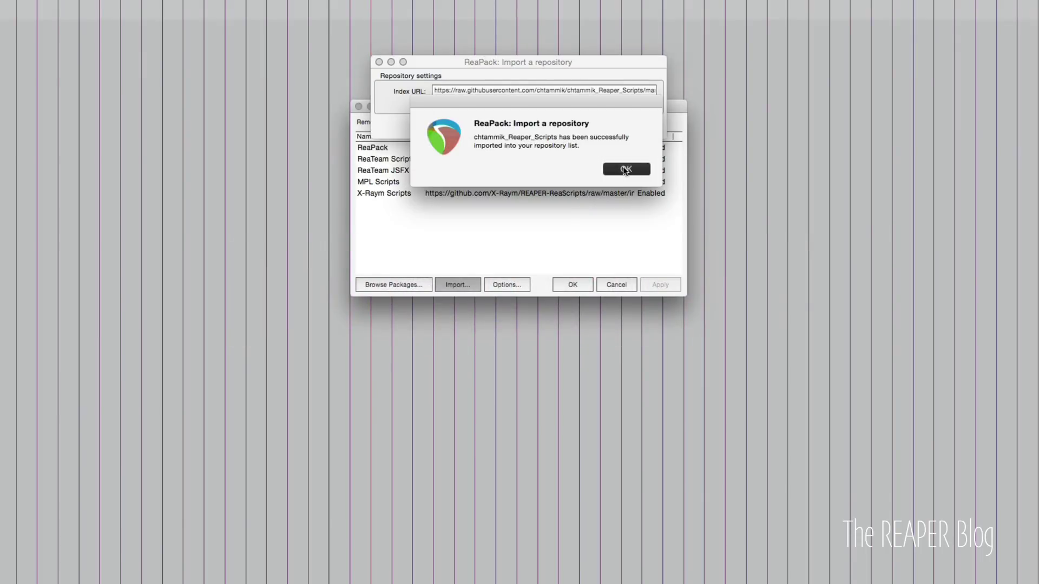
left_click(625, 169)
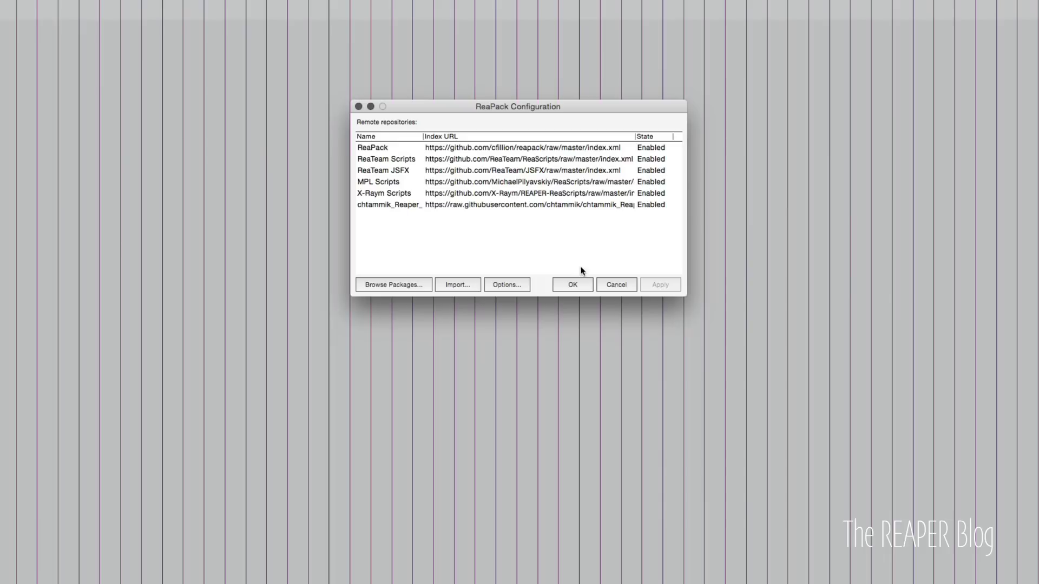
left_click(386, 286)
Set Display to Uninstalled to list 41 packages and select Move cursor left by 1 seconds.eel.
left_click(600, 89)
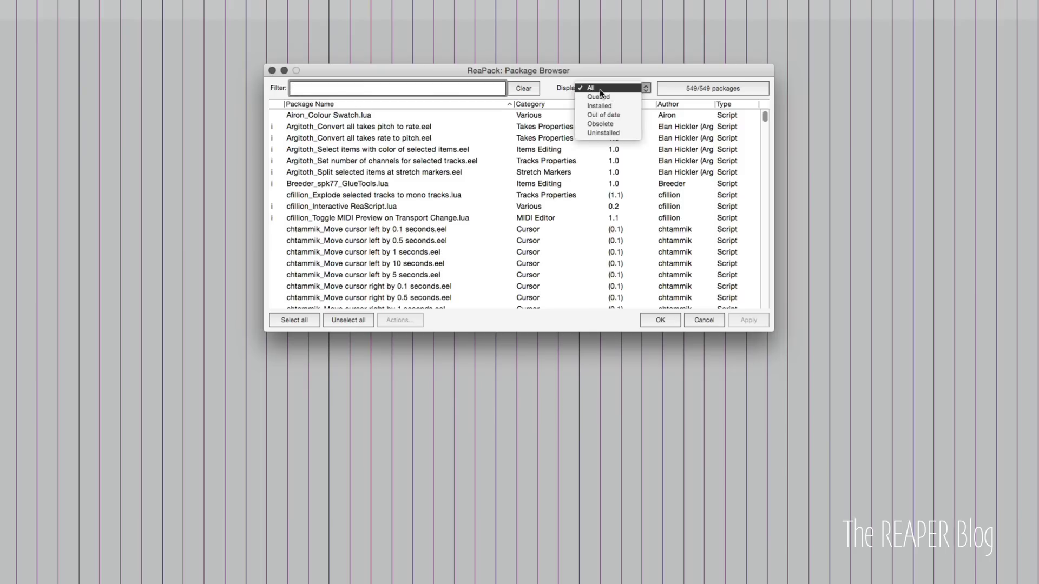
left_click(608, 135)
scroll(445, 194, "down", 10)
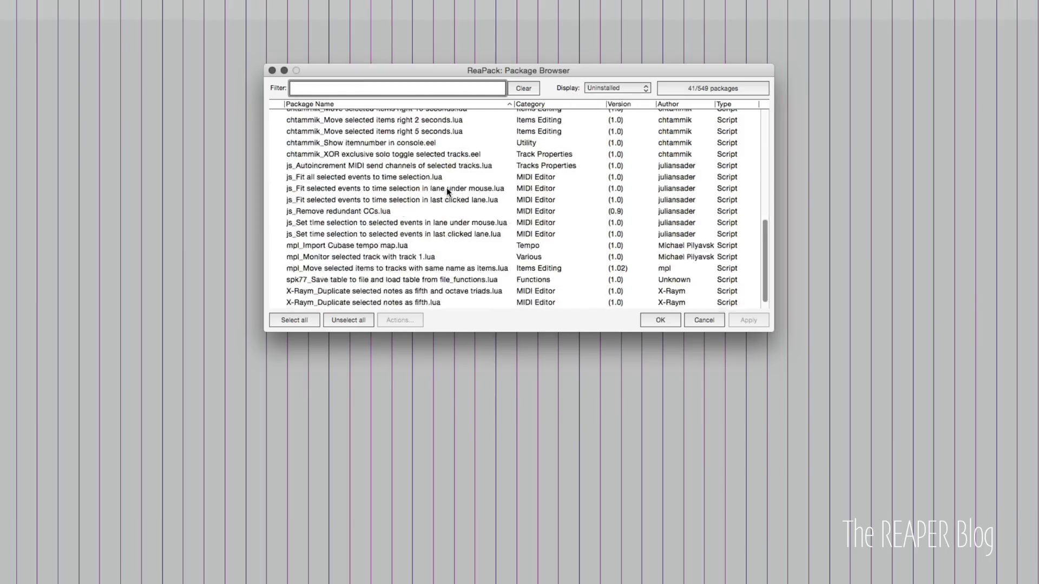
scroll(447, 191, "up", 10)
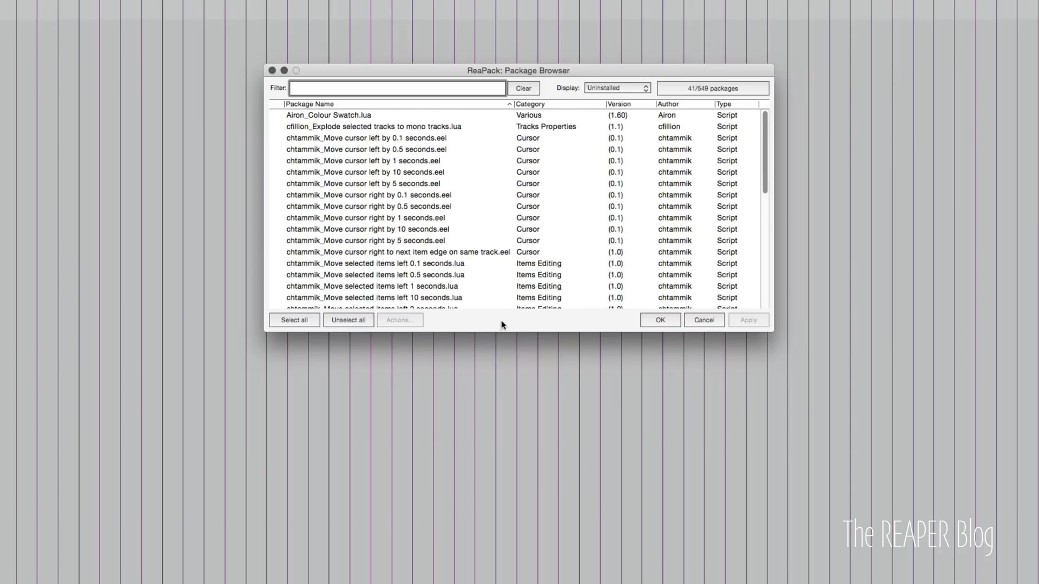
scroll(464, 238, "down", 5)
scroll(465, 238, "up", 2)
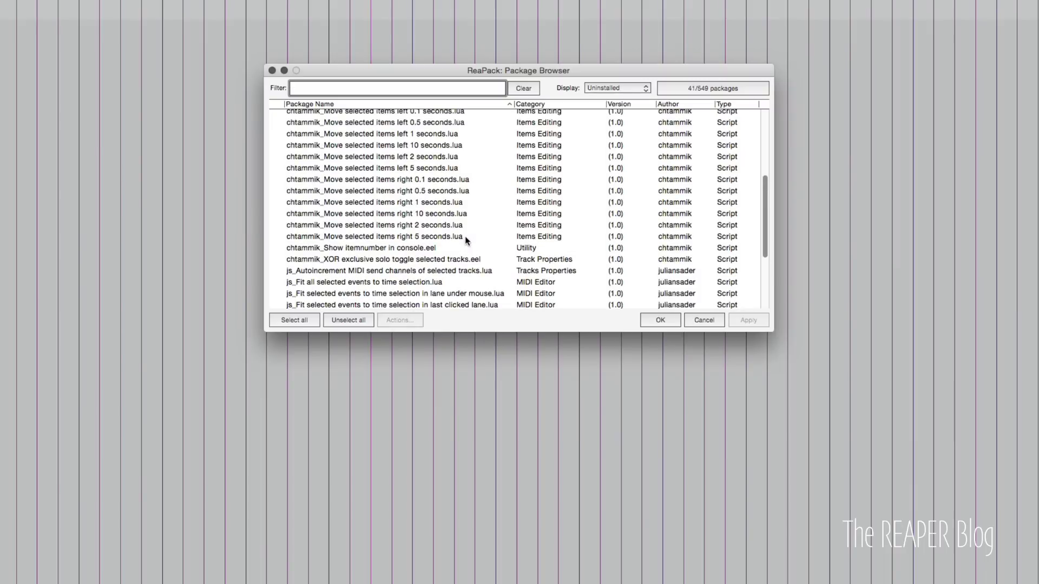
scroll(464, 238, "down", 4)
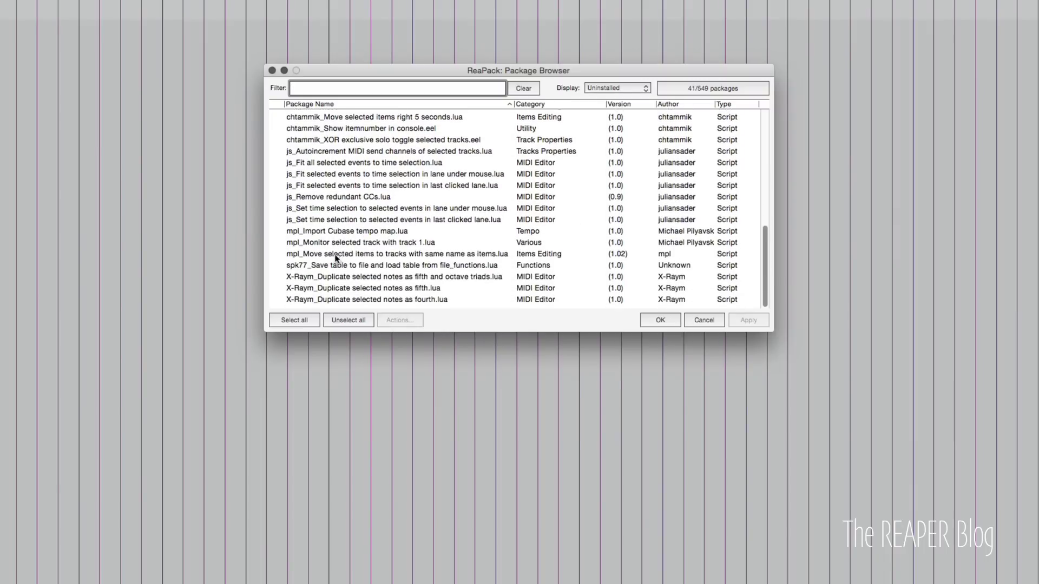
scroll(373, 265, "up", 8)
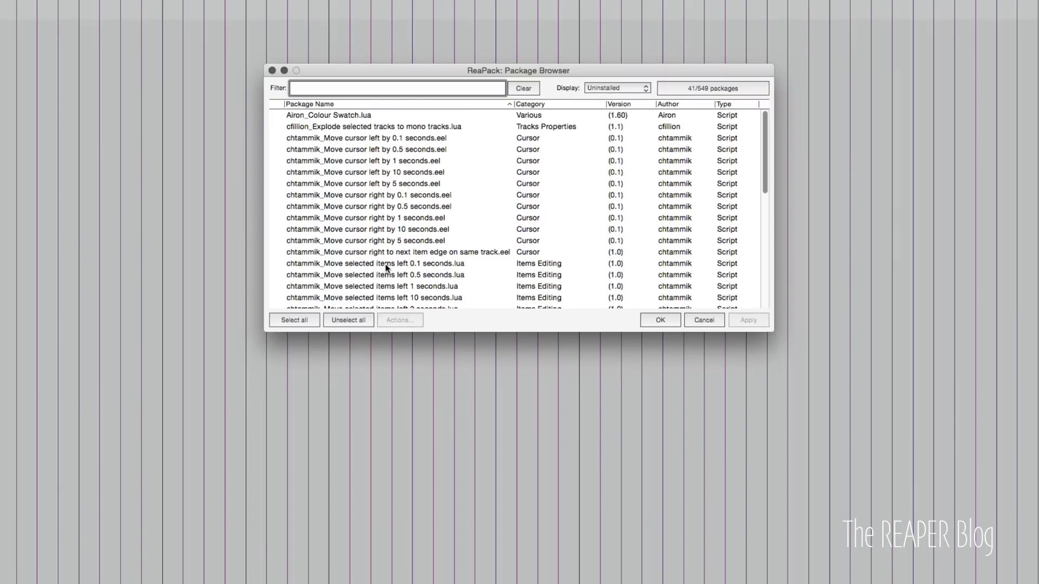
left_click(395, 163)
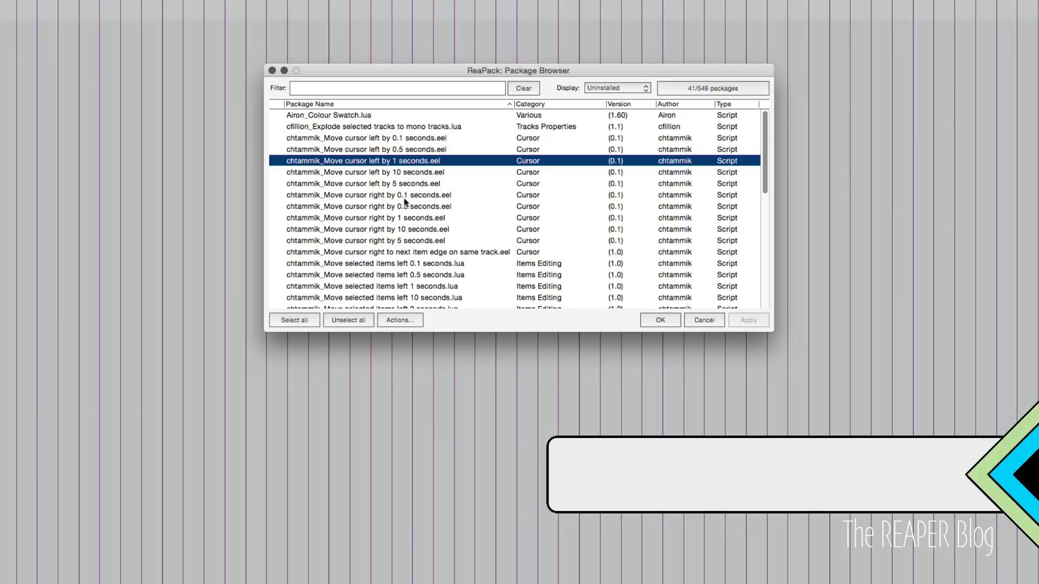
left_click(501, 138)
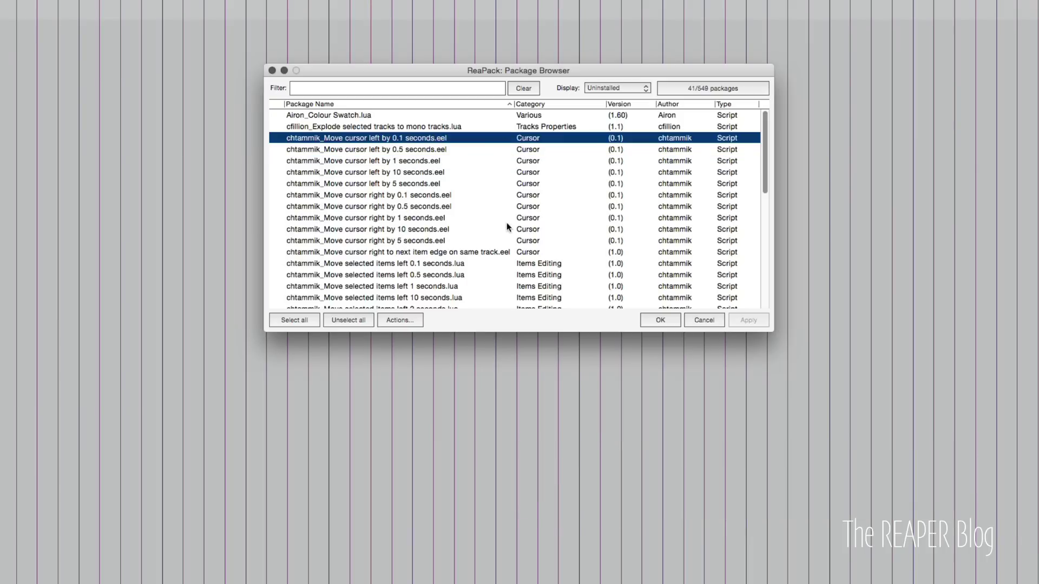
left_click(489, 195, "shift")
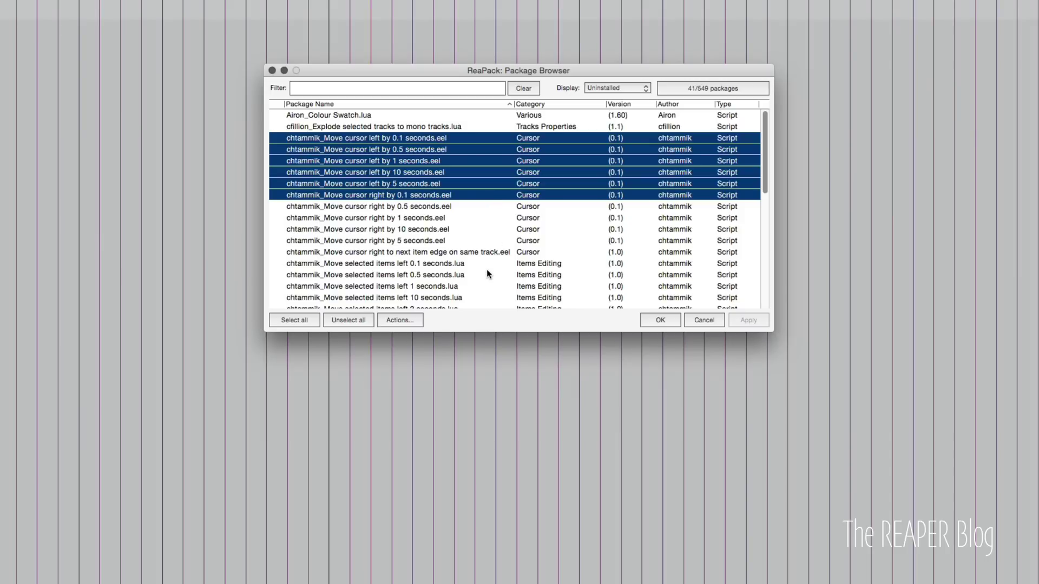
left_click(452, 265, "super")
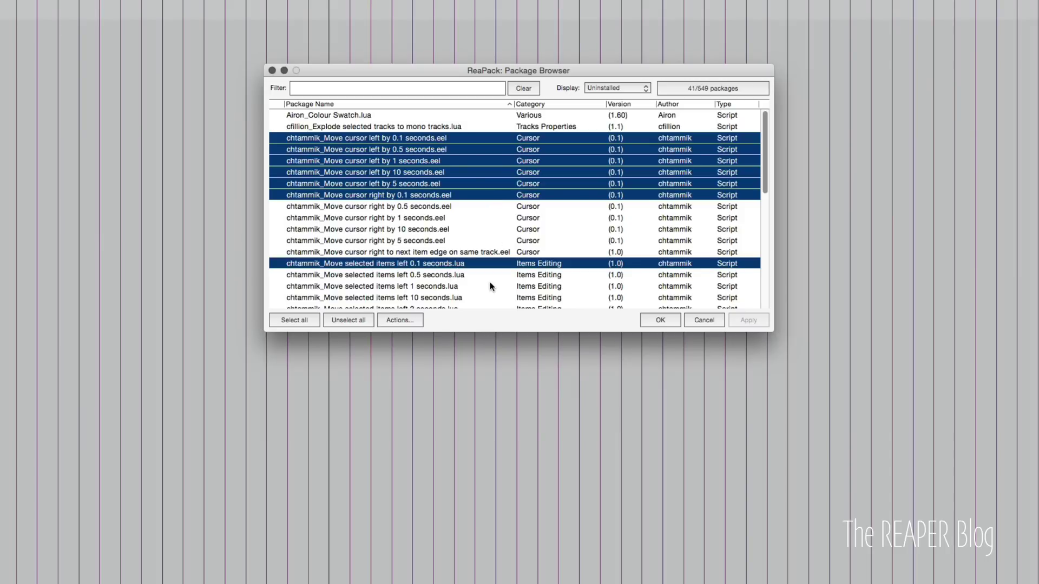
left_click(368, 115)
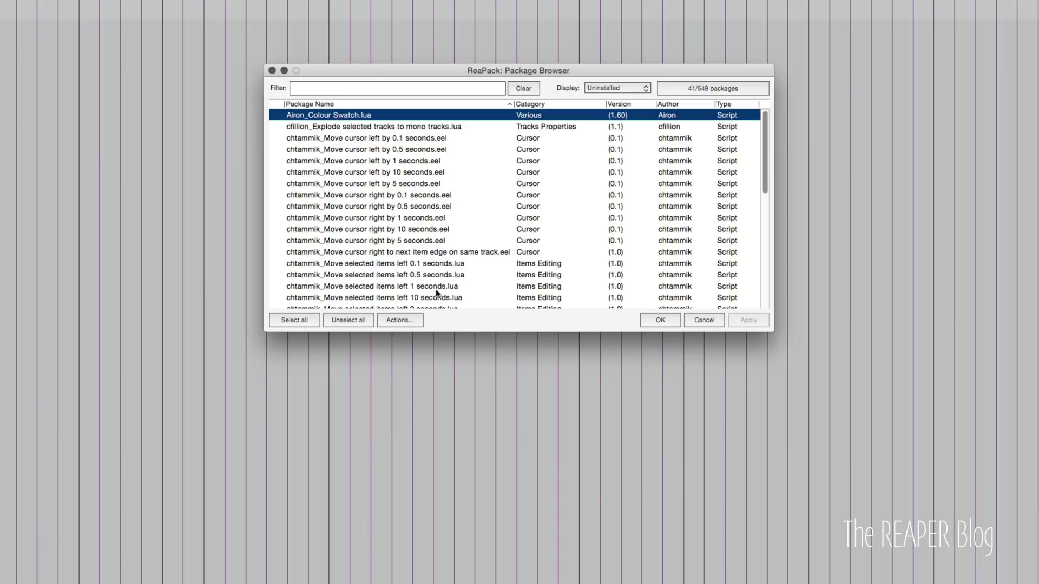
left_click(414, 319)
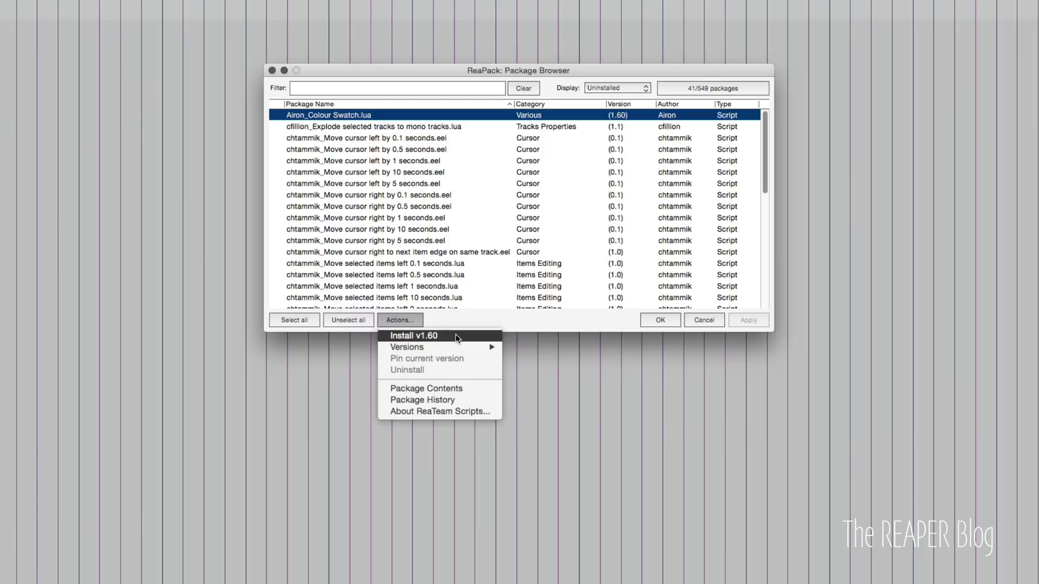
mouse_move(457, 347)
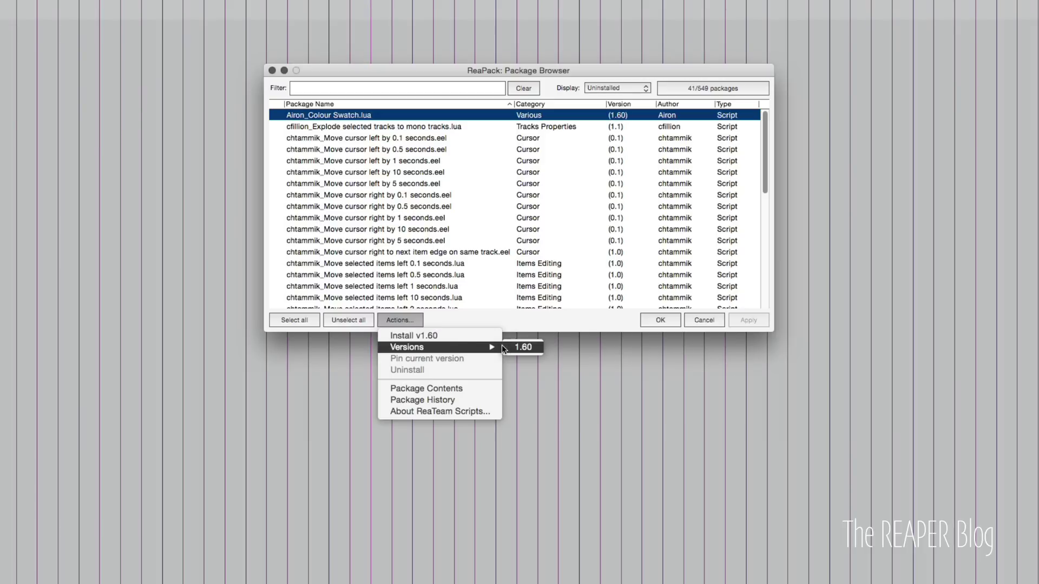
left_click(469, 388)
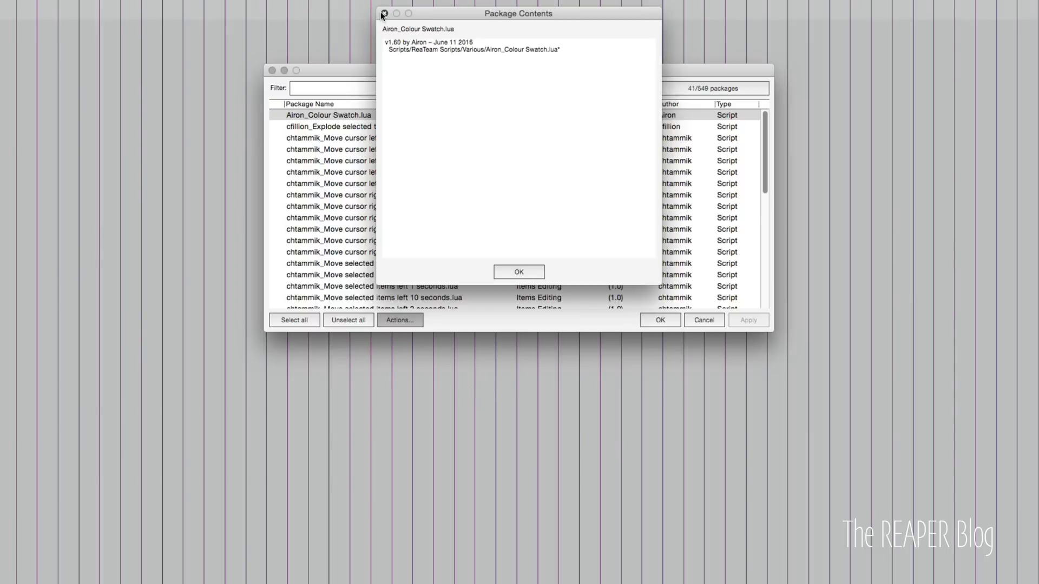
left_click(384, 13)
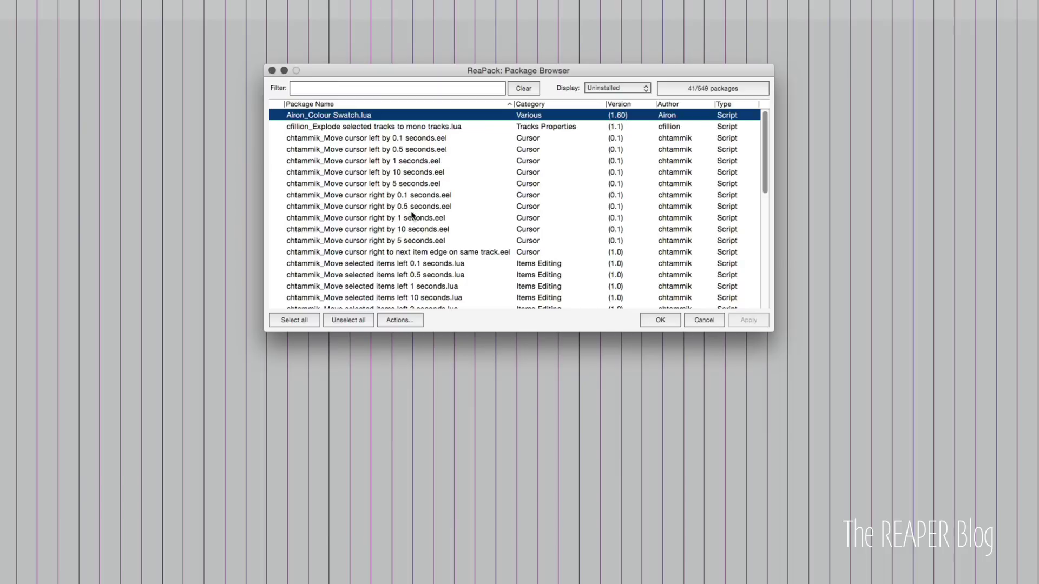
left_click(409, 319)
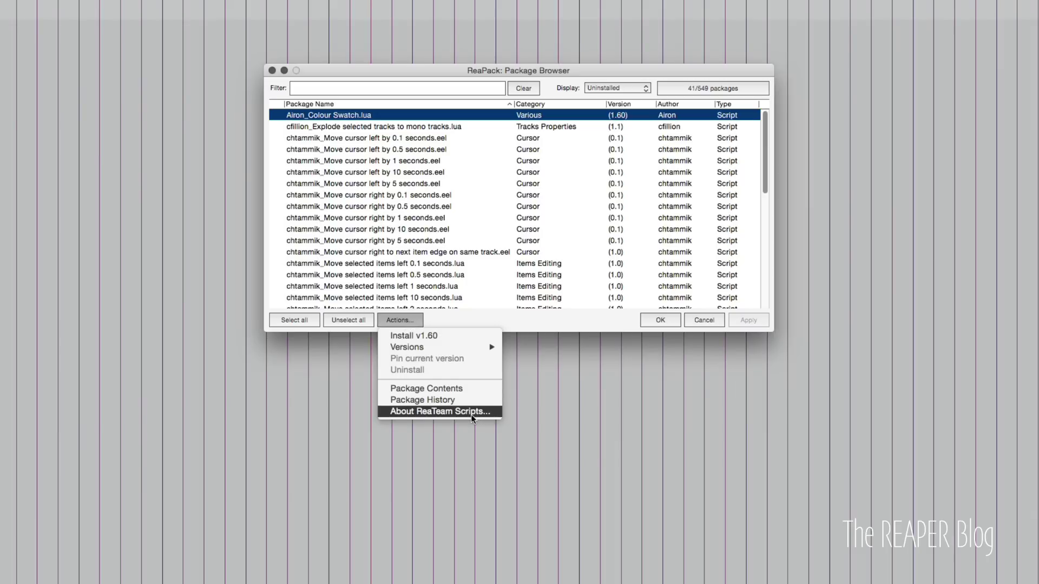
left_click(507, 312)
key("Down")
key("Down")
key("Down")
key("Down")
key("Down")
key("Down")
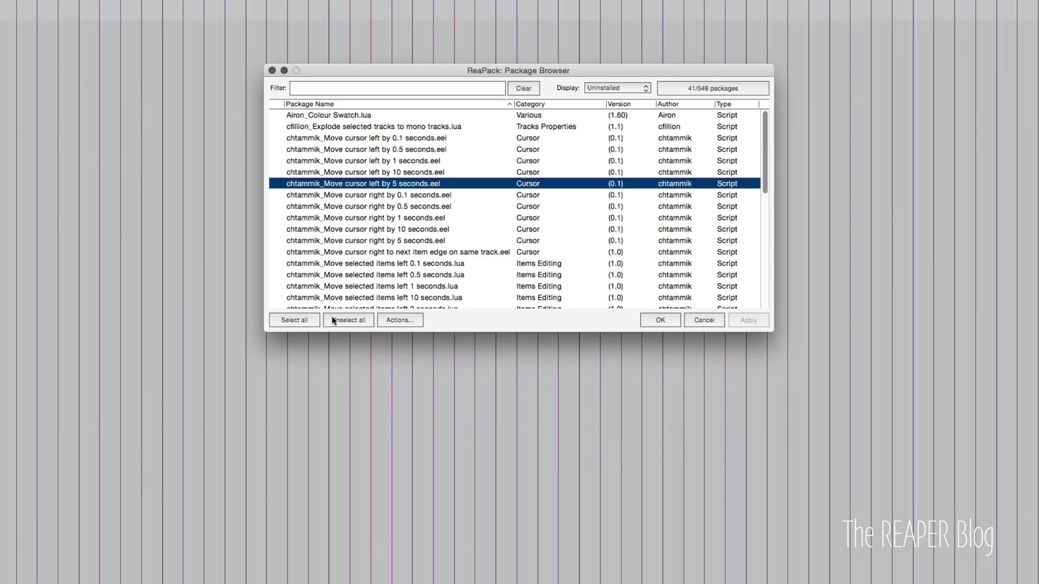
Select all 41 uninstalled packages, queue Install/update selection, apply, and confirm the 41 installs.
left_click(301, 321)
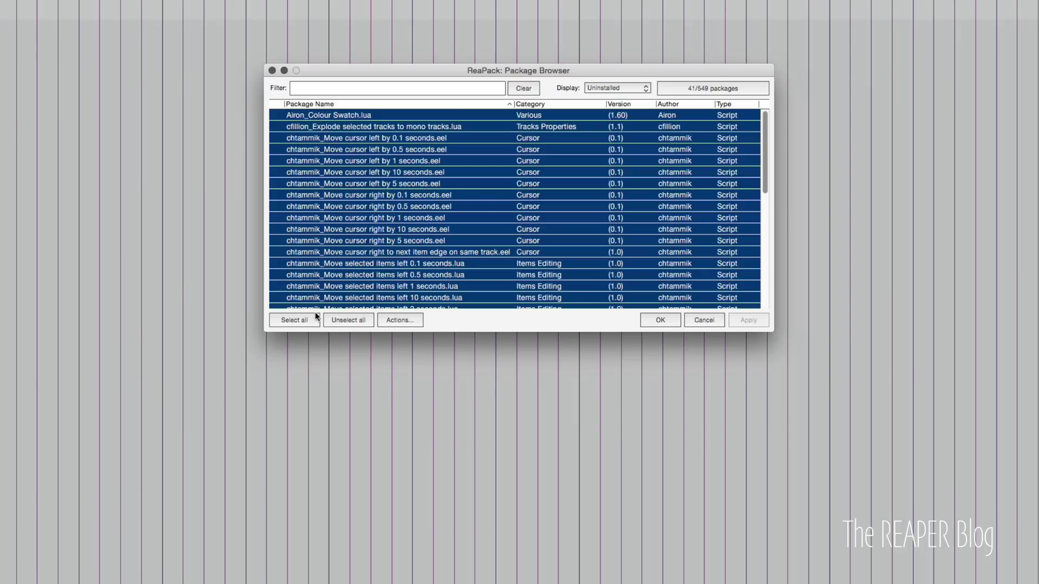
left_click(391, 321)
left_click(447, 335)
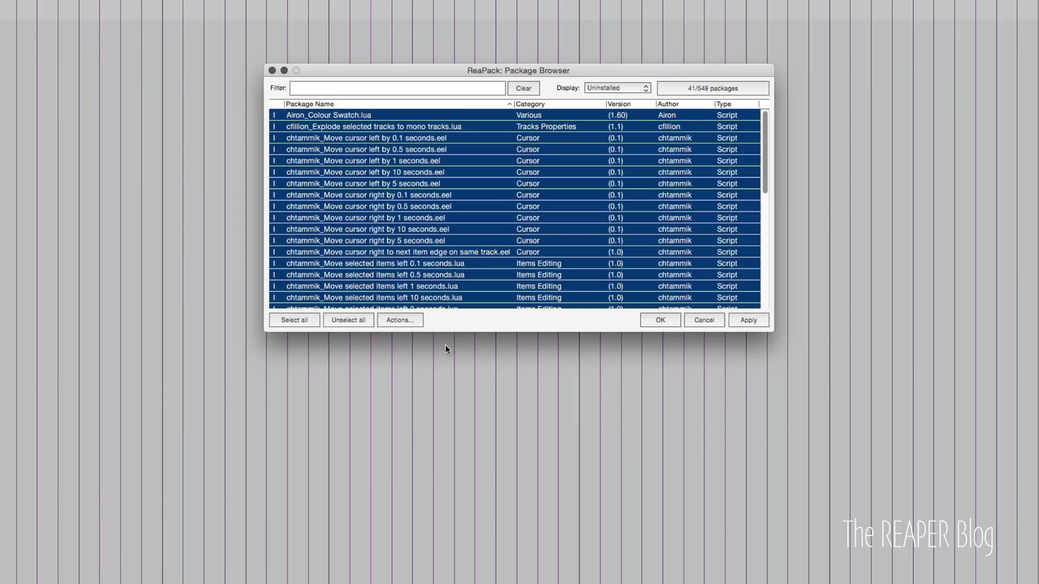
left_click(746, 321)
left_click(589, 127)
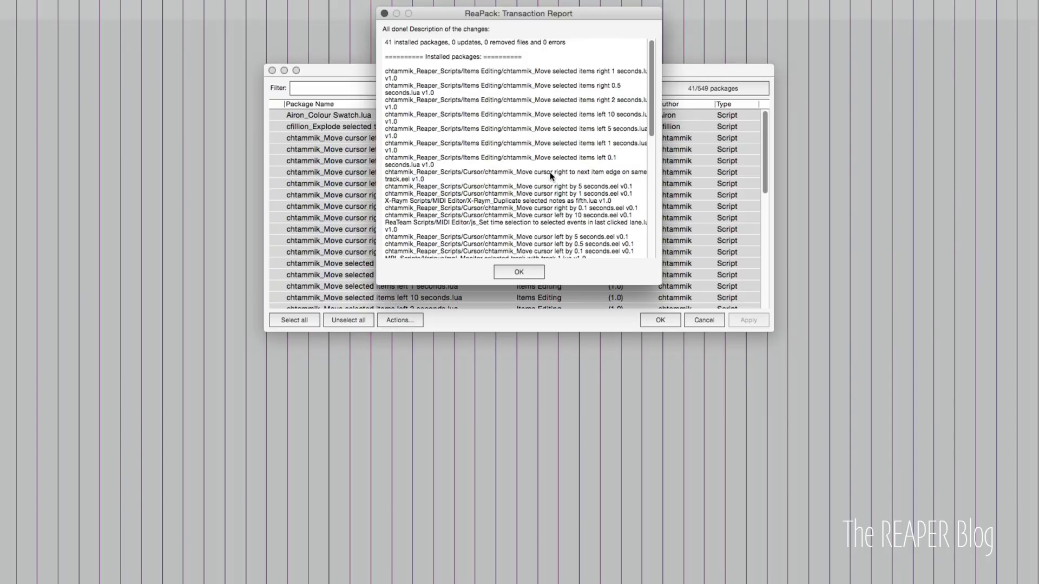
Close the Transaction Report (41 installed, 0 errors) and set Display back to All 549 packages.
scroll(550, 184, "down", 5)
scroll(541, 243, "up", 5)
left_click(520, 271)
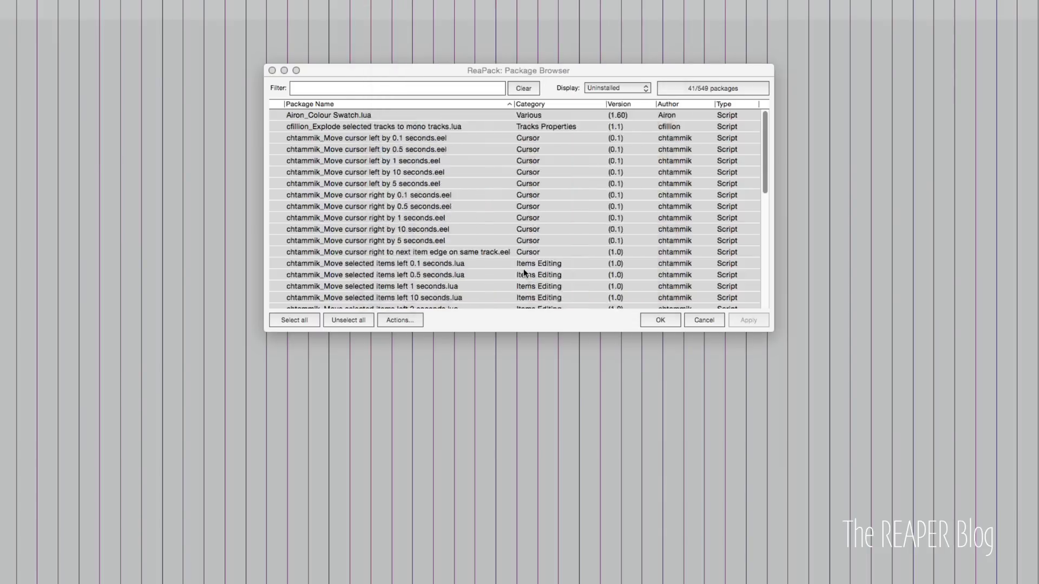
left_click(605, 84)
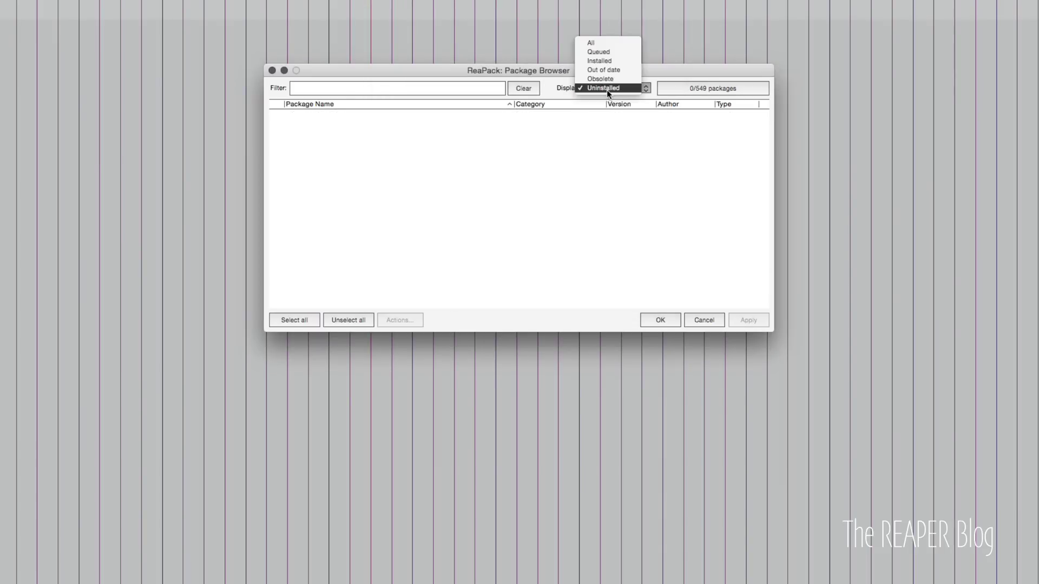
left_click(600, 42)
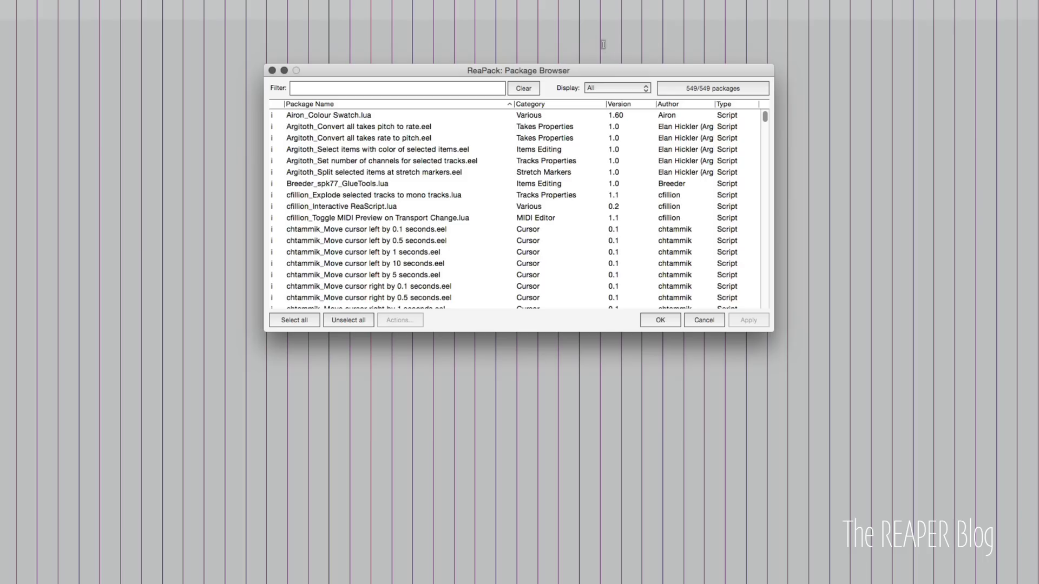
scroll(521, 141, "down", 10)
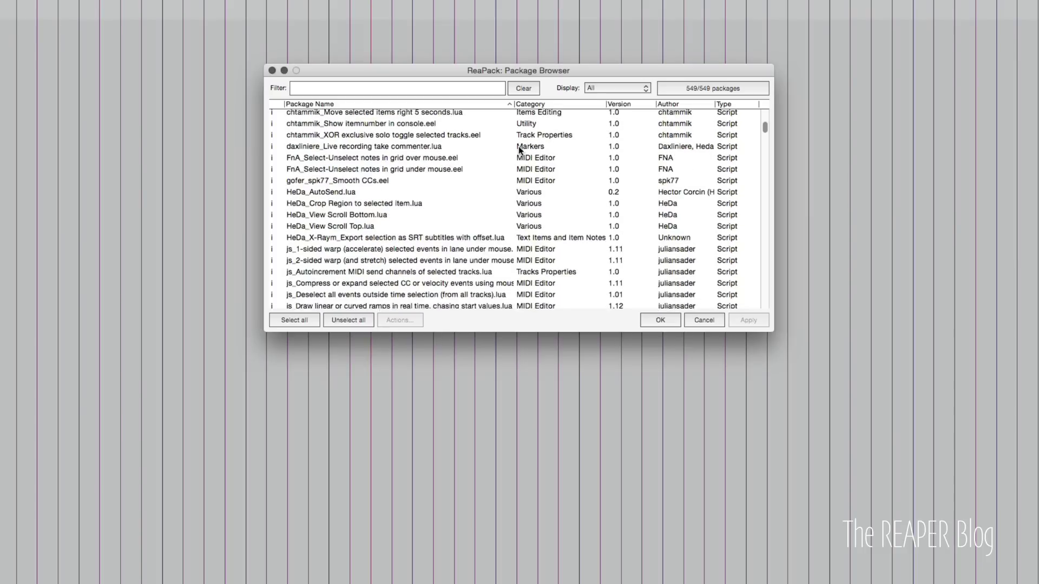
left_click(102, 0)
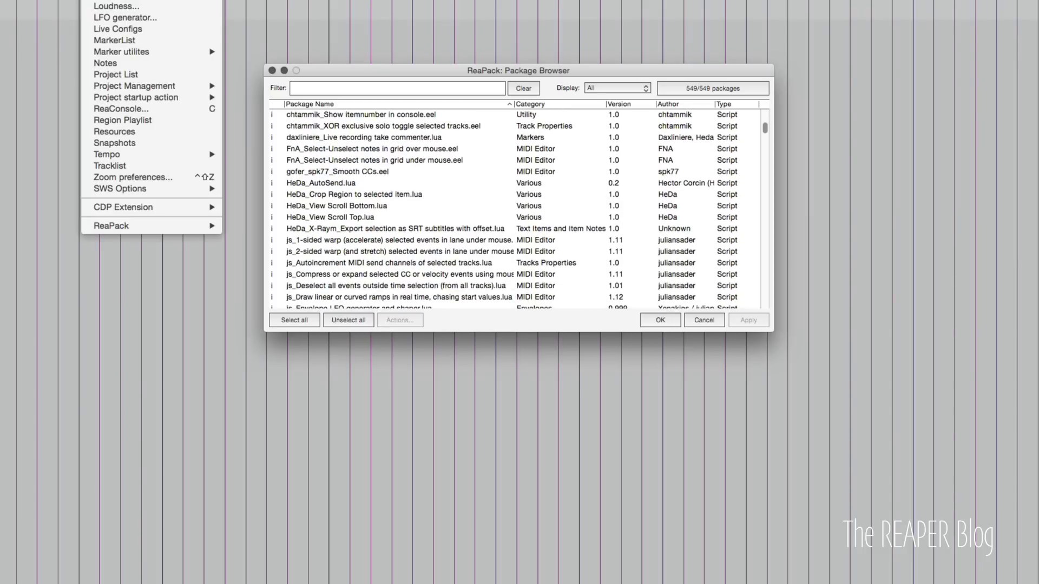
Enable 'Install new packages automatically' in the ReaPack Manage repositories Options menu.
mouse_move(161, 226)
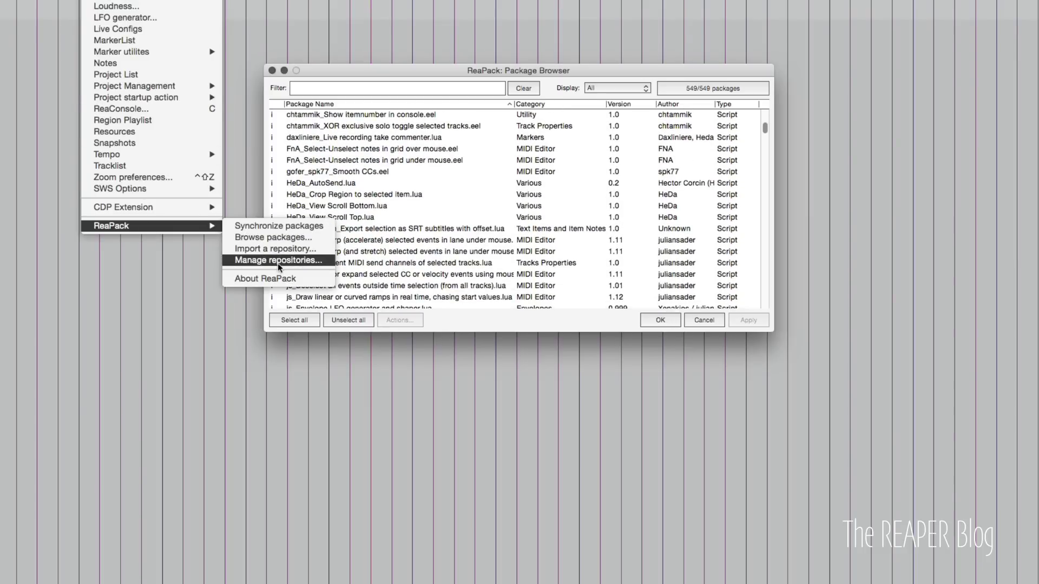
left_click(278, 263)
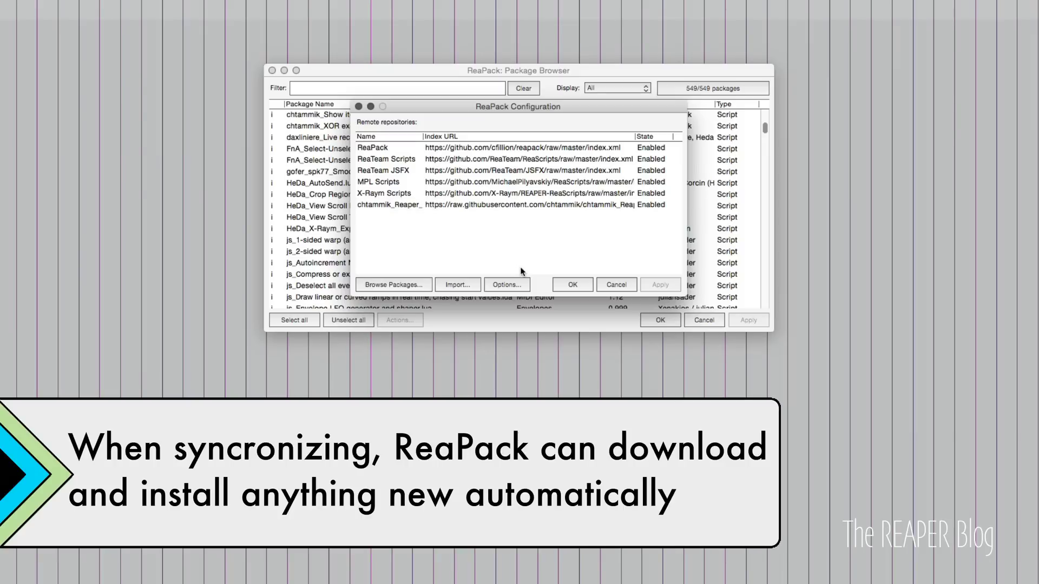
left_click(516, 284)
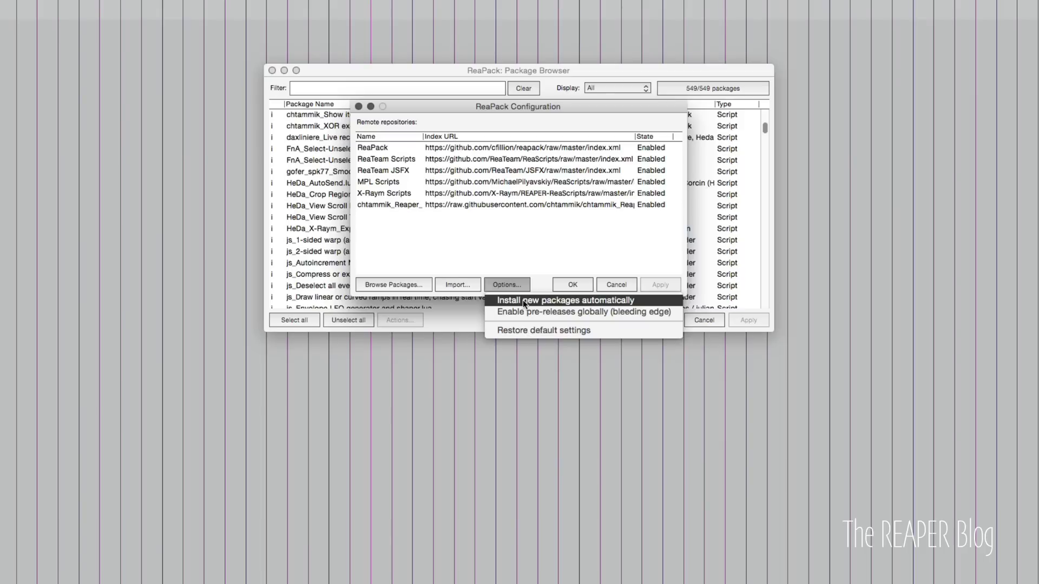
left_click(522, 299)
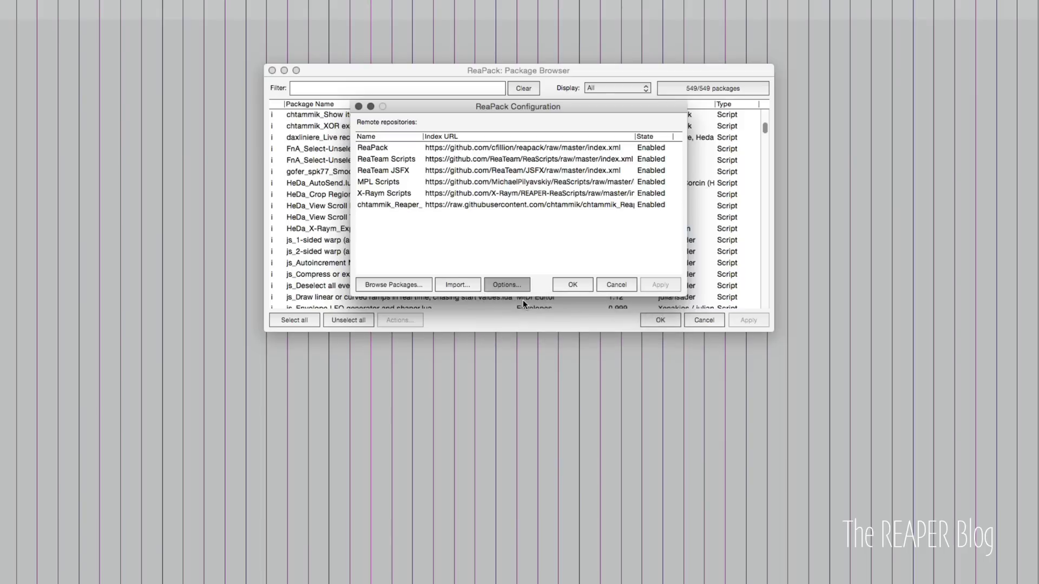
left_click(520, 284)
left_click(538, 282)
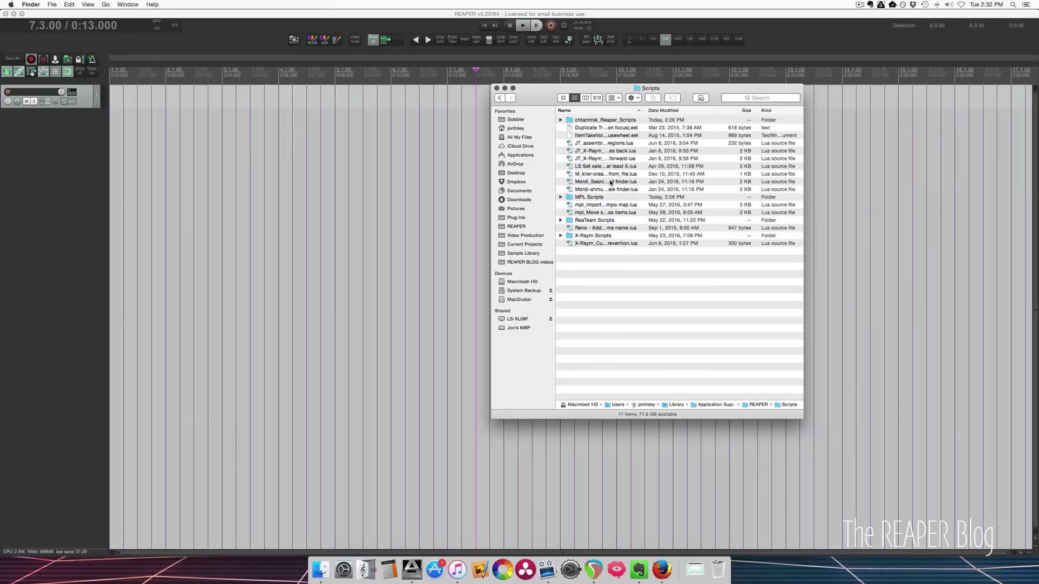
Drag the two JT_X-Raym edit-cursor .lua scripts from the Scripts folder onto the desktop.
key("j")
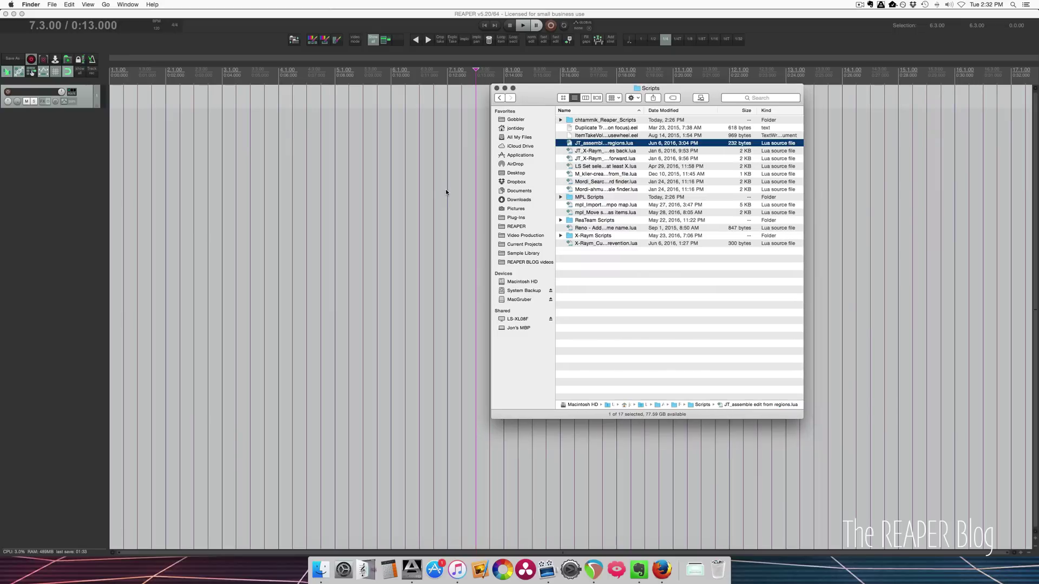
key("super+Tab")
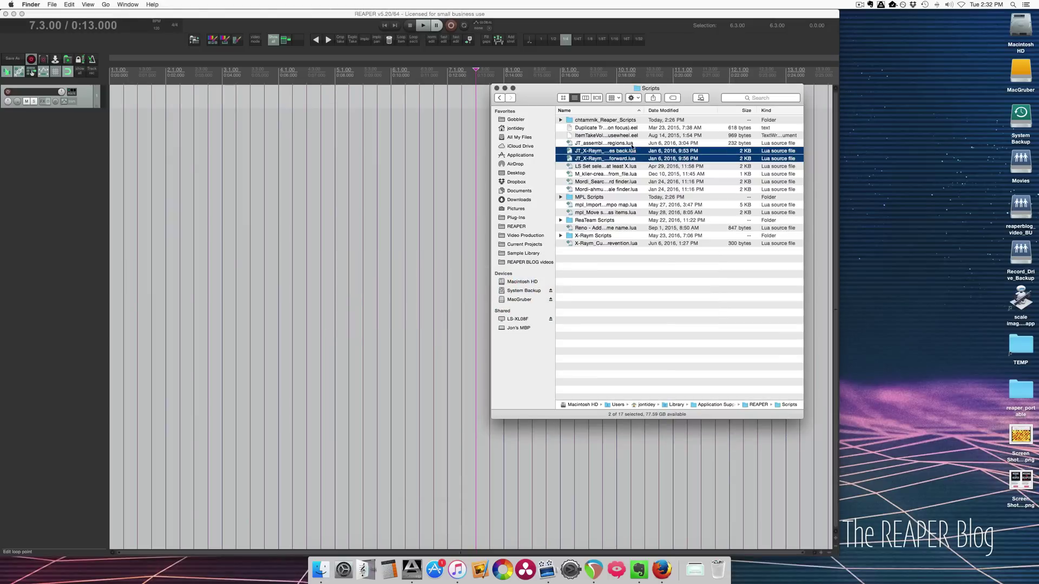
left_click(622, 151)
left_click(651, 158, "shift")
left_click_drag(650, 158, 901, 138)
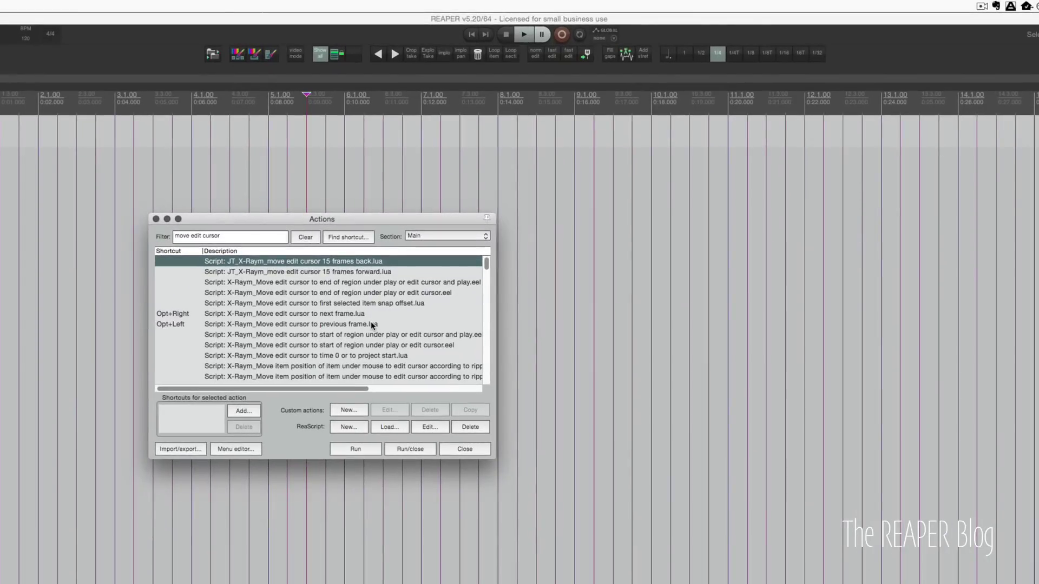
left_click(357, 448)
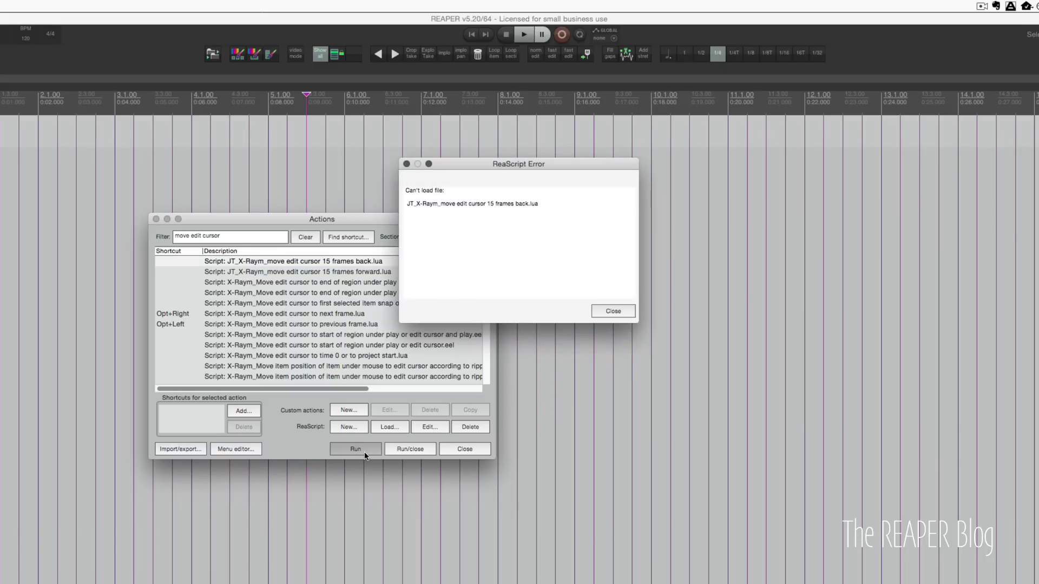
left_click(611, 312)
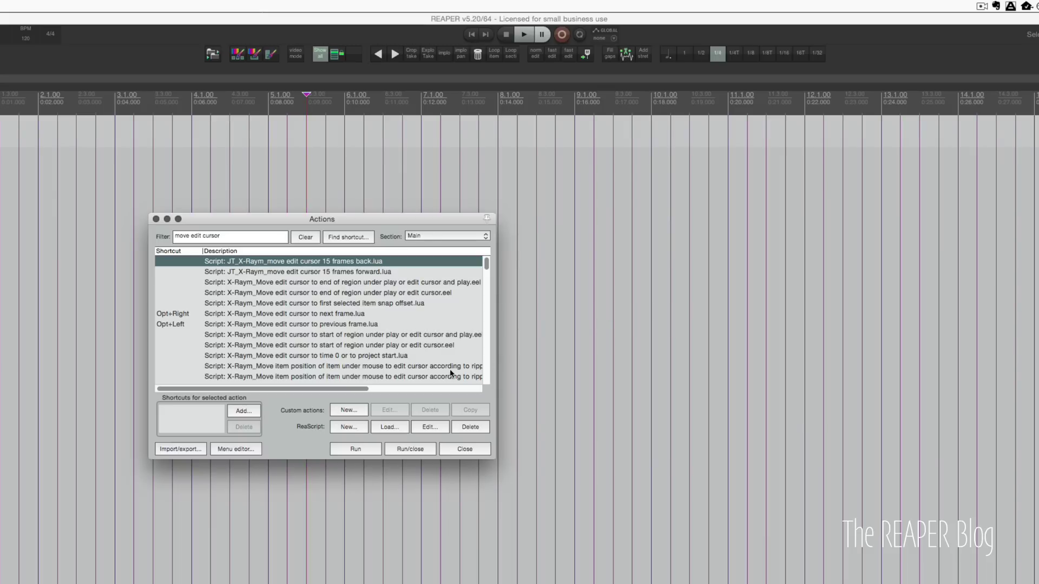
Filter the action list for 'script', review and select the listed scripts, then clear the filter.
left_click(341, 336)
triple_click(241, 236)
type("script")
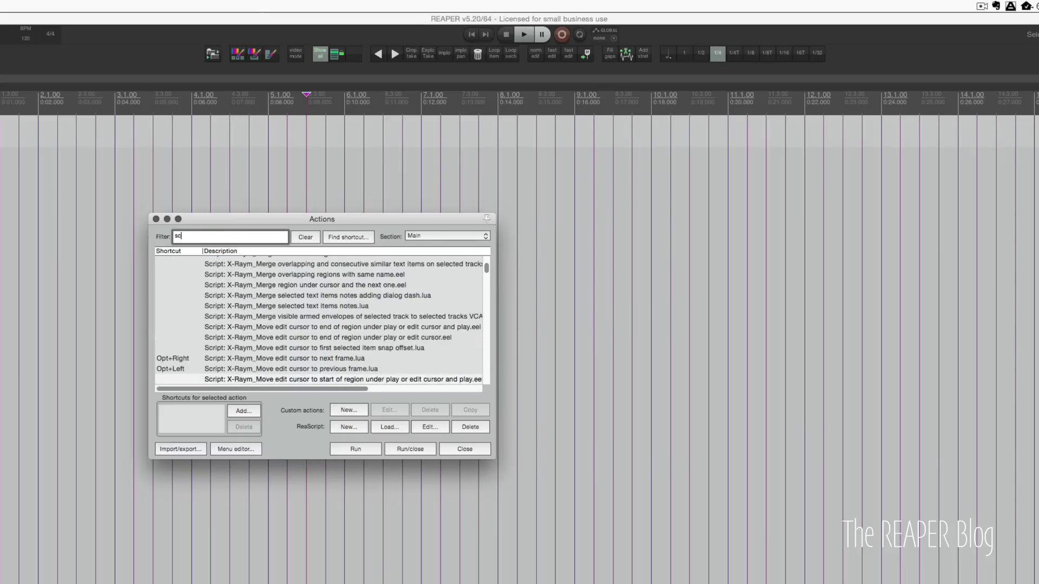
left_click(243, 281)
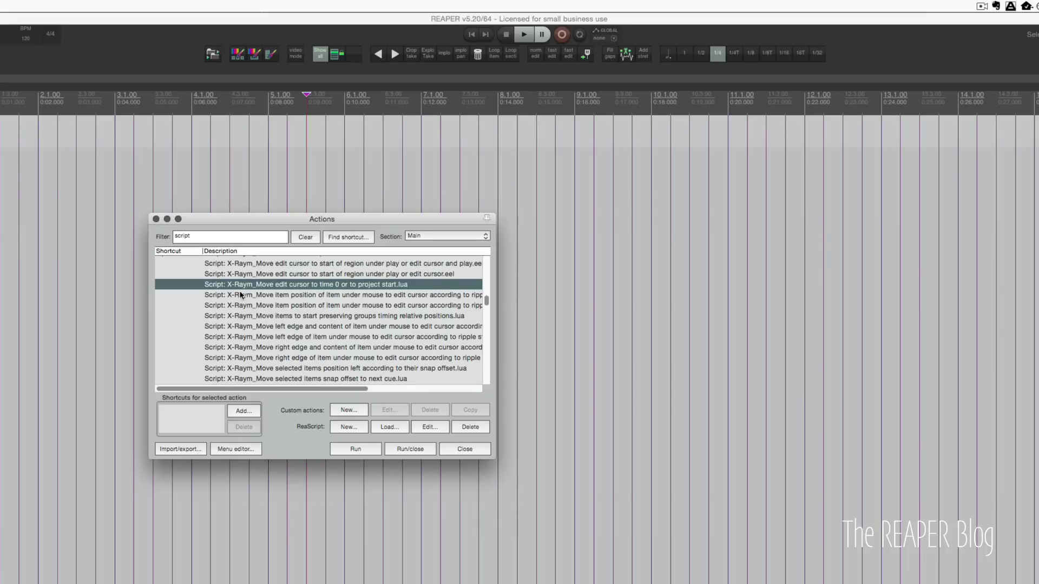
scroll(245, 296, "up", 5)
scroll(245, 296, "up", 15)
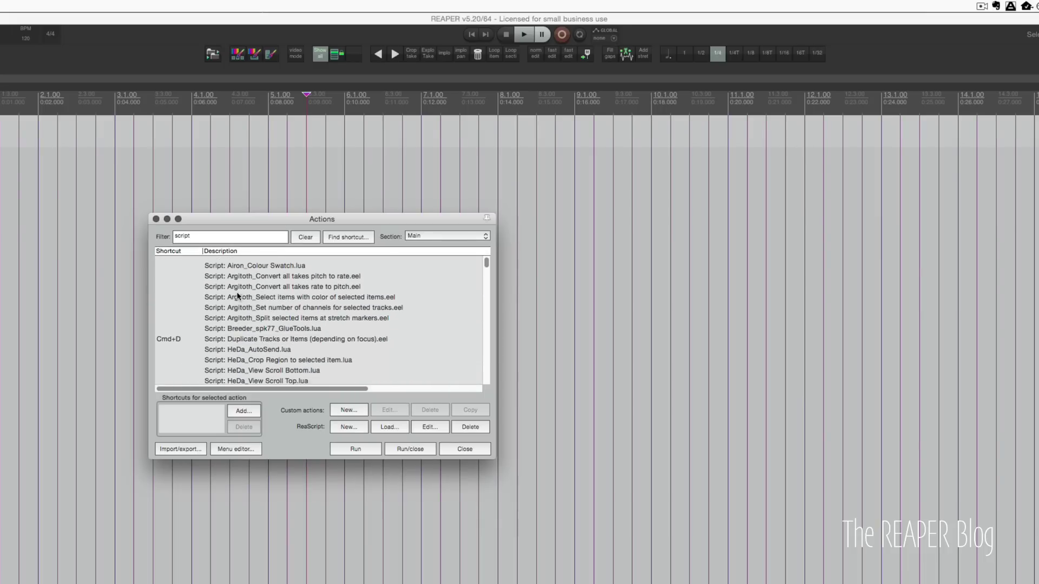
left_click(239, 263)
left_click_drag(485, 264, 472, 395)
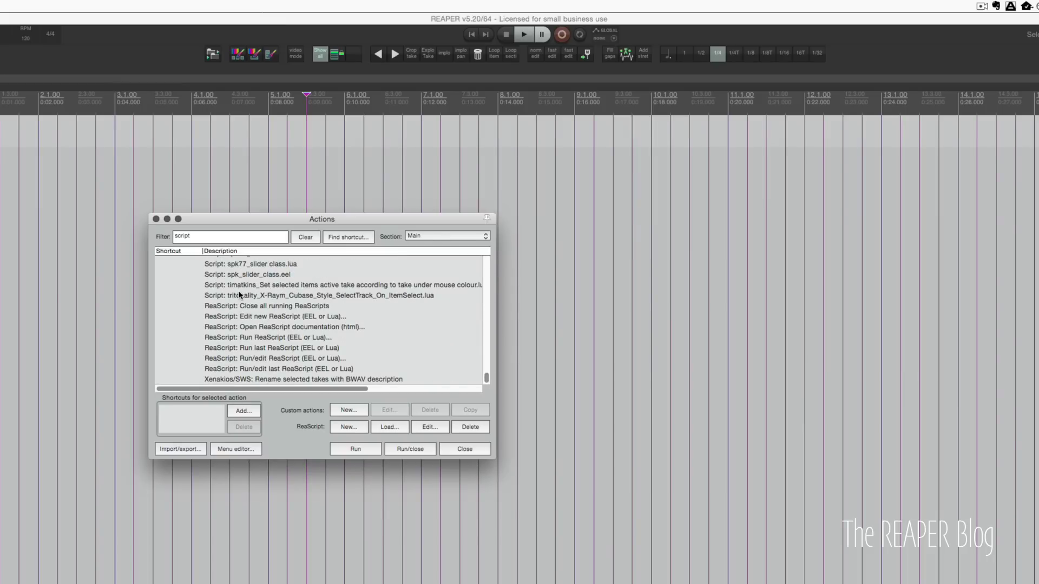
key("super+a")
left_click(305, 236)
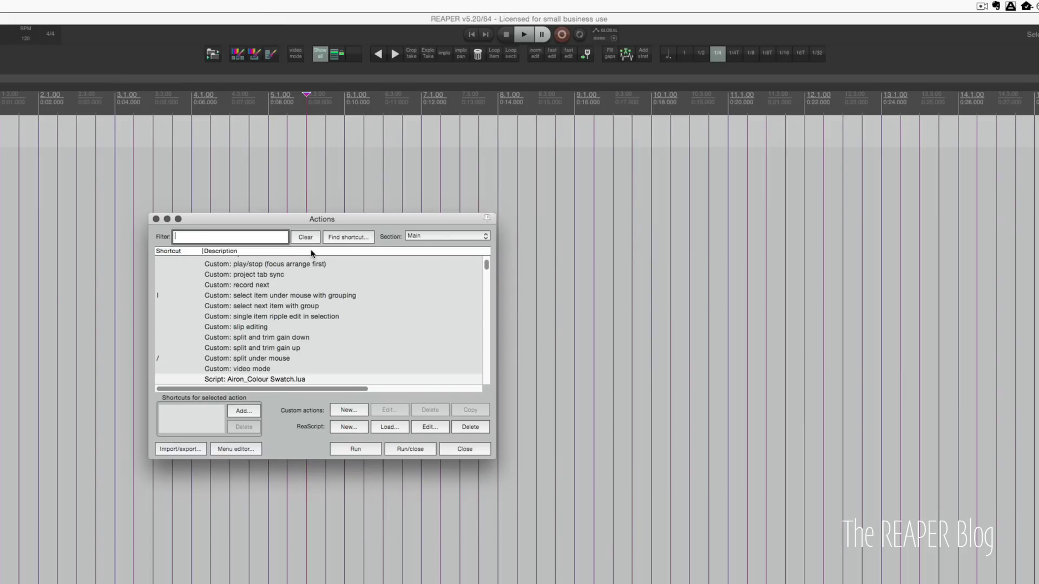
left_click(299, 190)
Load the loose Scripts-folder files, up through LS Set selected note lengths, with ReaScript Load.
left_click(388, 428)
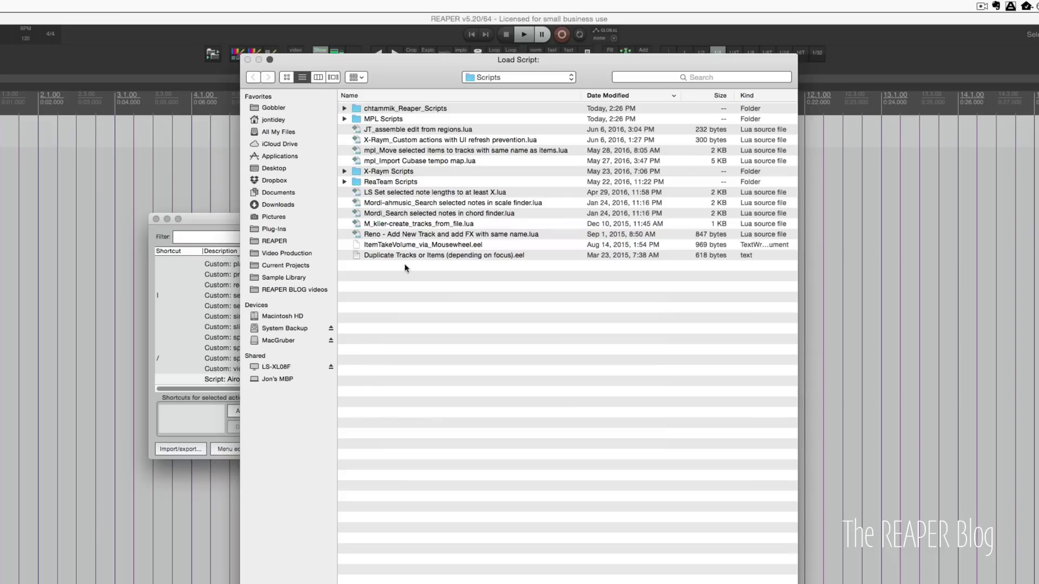
key("Up")
key("shift+Up")
key("shift+Up")
key("shift+Up")
key("shift+Up")
key("shift+Up")
key("shift+Up")
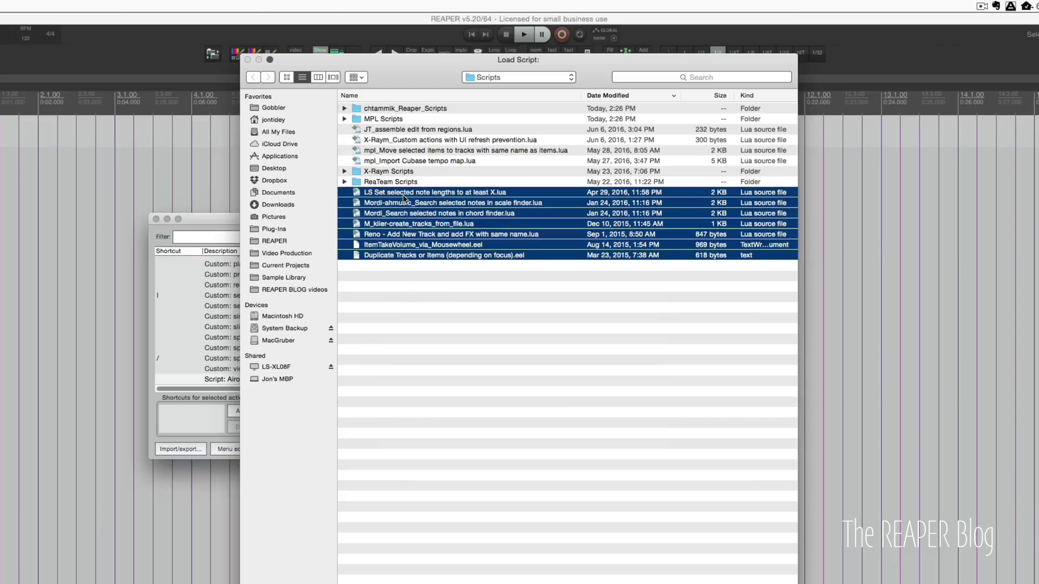
key("Return")
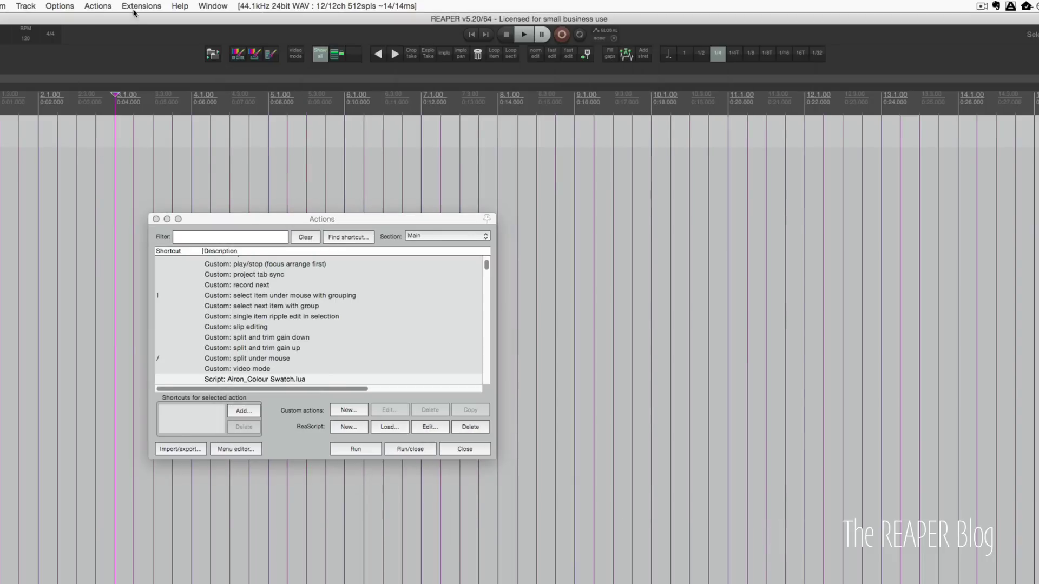
left_click(130, 5)
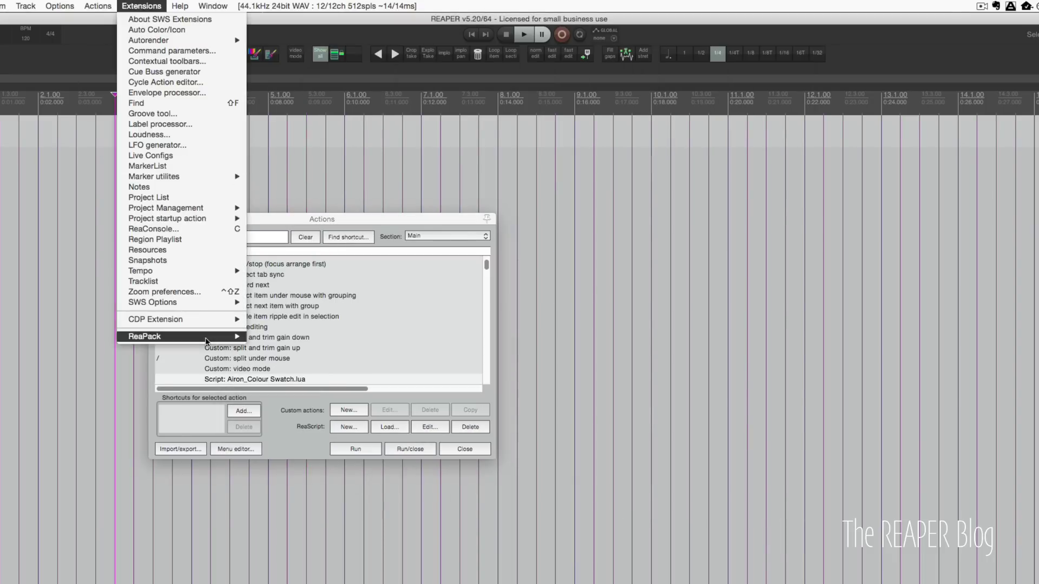
Open the Package Browser, select all 549 packages, then close it without running any action.
left_click(281, 347)
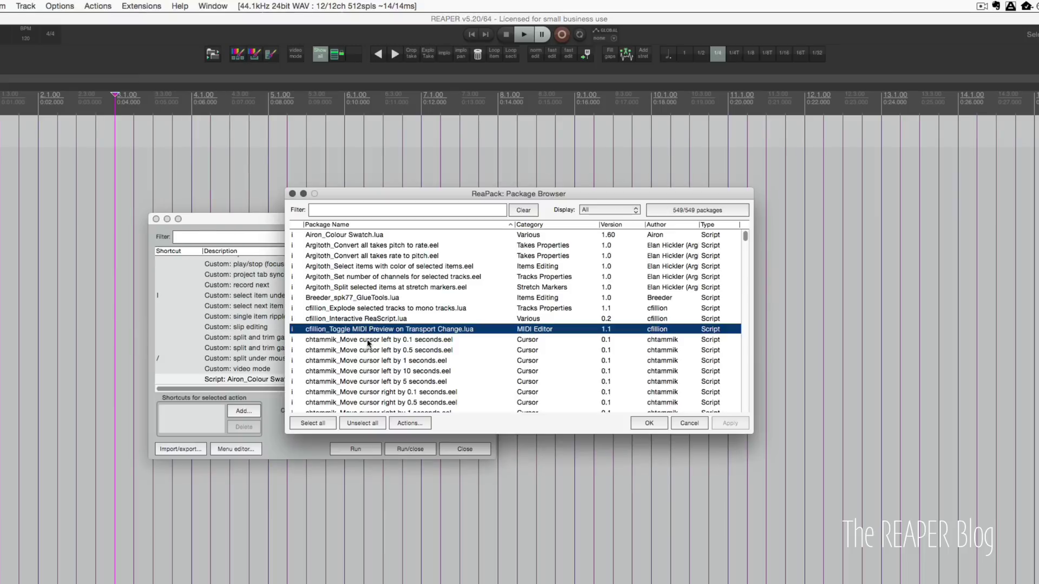
left_click(313, 423)
right_click(382, 346)
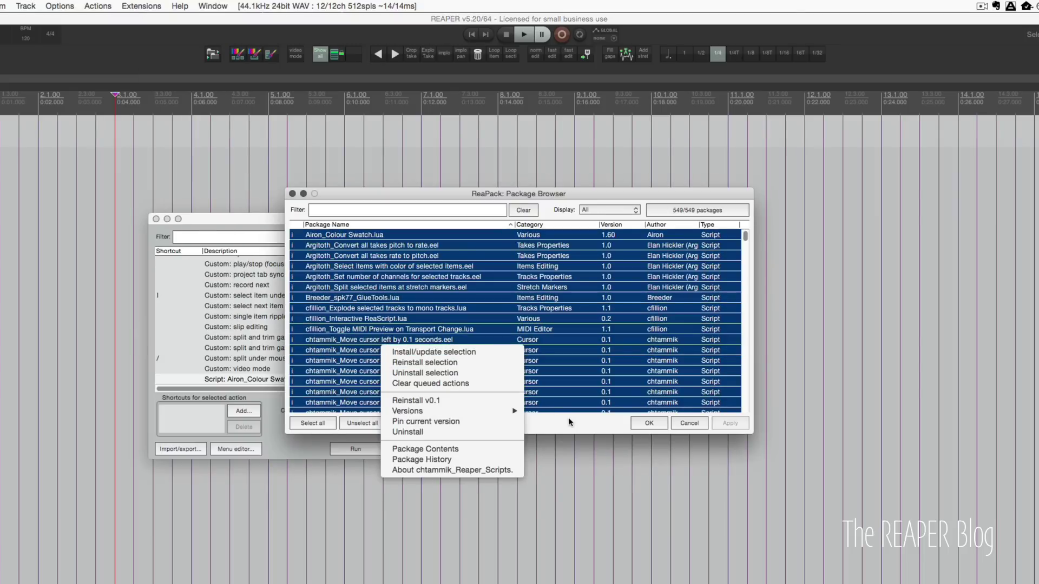
left_click(663, 425)
left_click(662, 425)
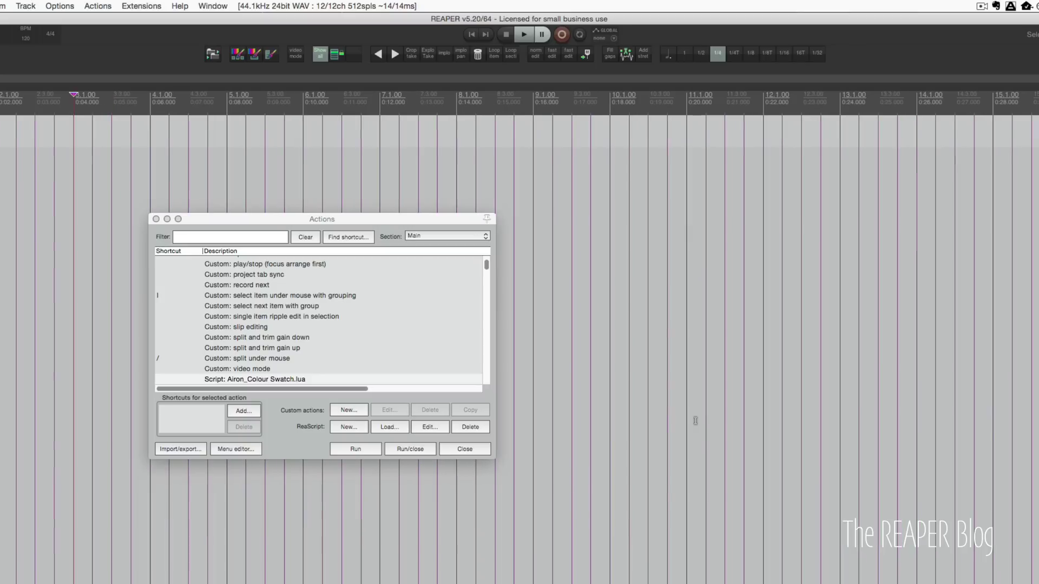
scroll(595, 442, "right", 2)
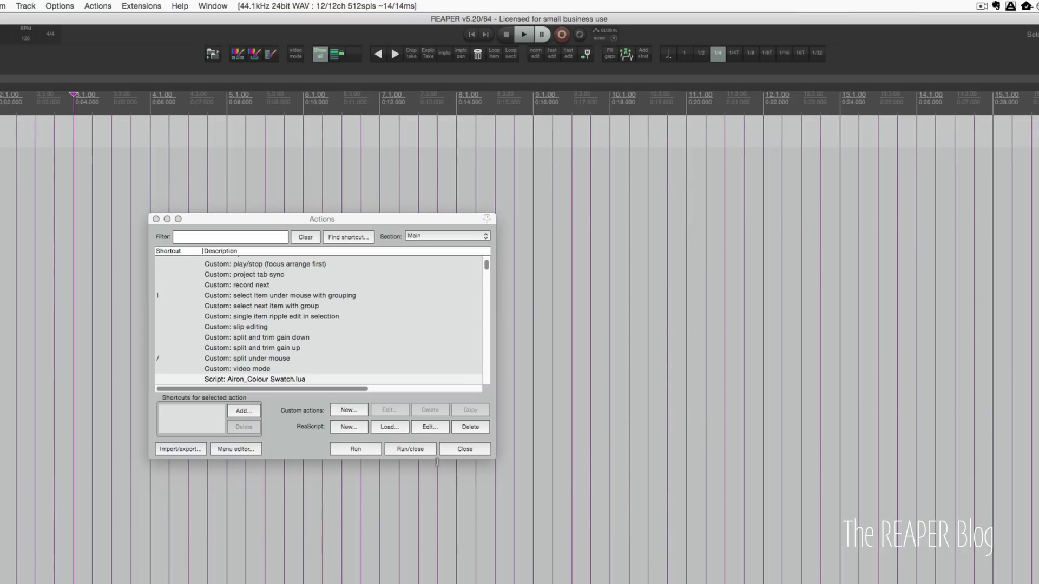
left_click(242, 236)
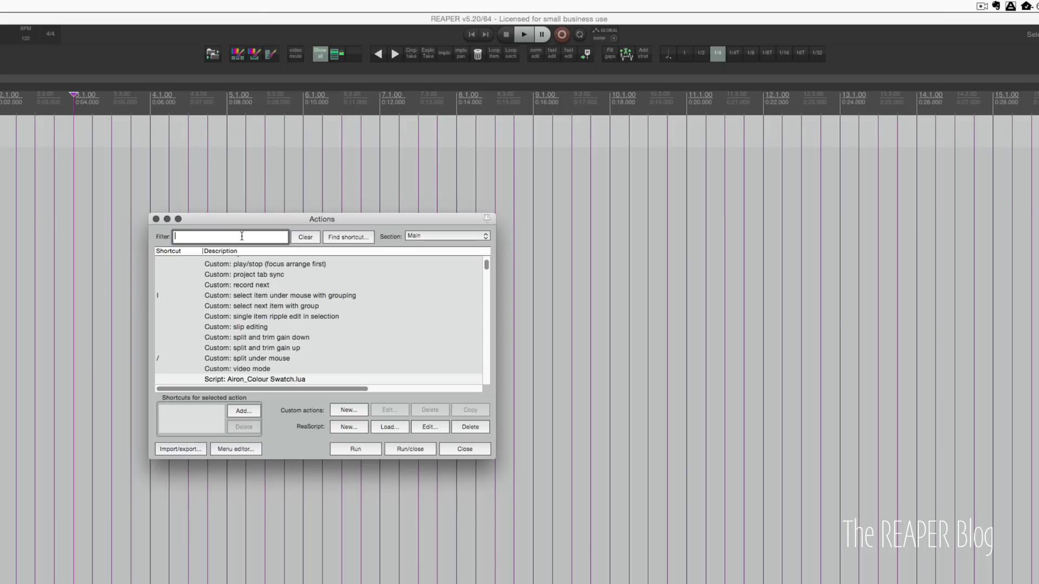
Run mpl_Delete nonexistent scripts from ActionList.lua and confirm removing the 2 stale JT_X-Raym records.
type("mpl delete")
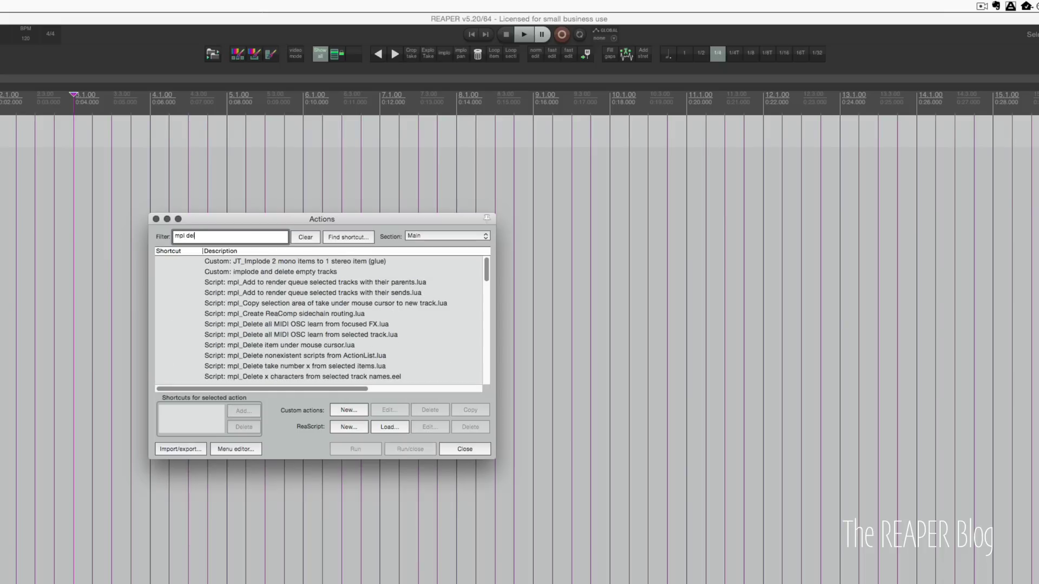
left_click(300, 304)
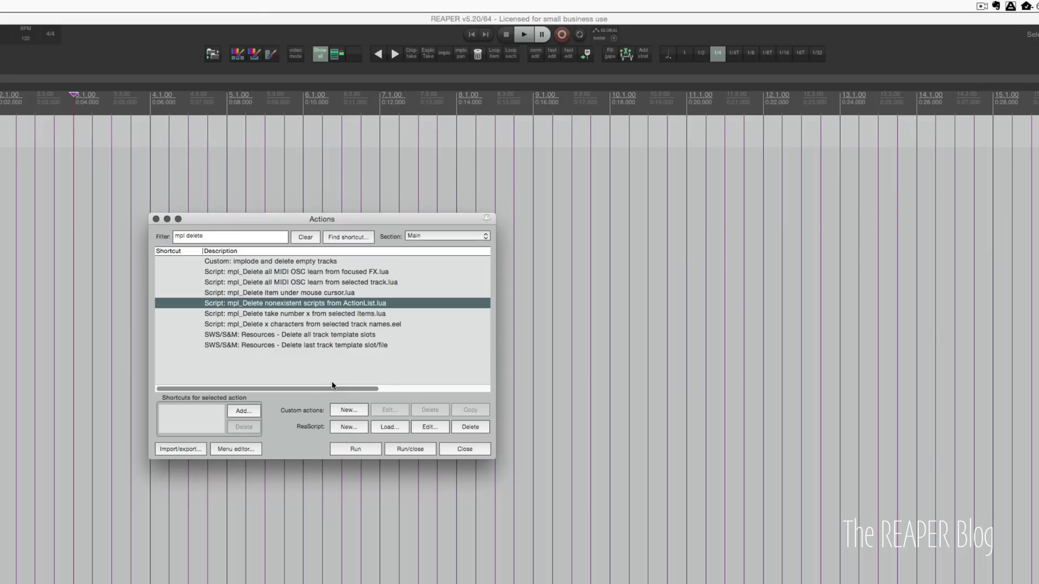
left_click(397, 450)
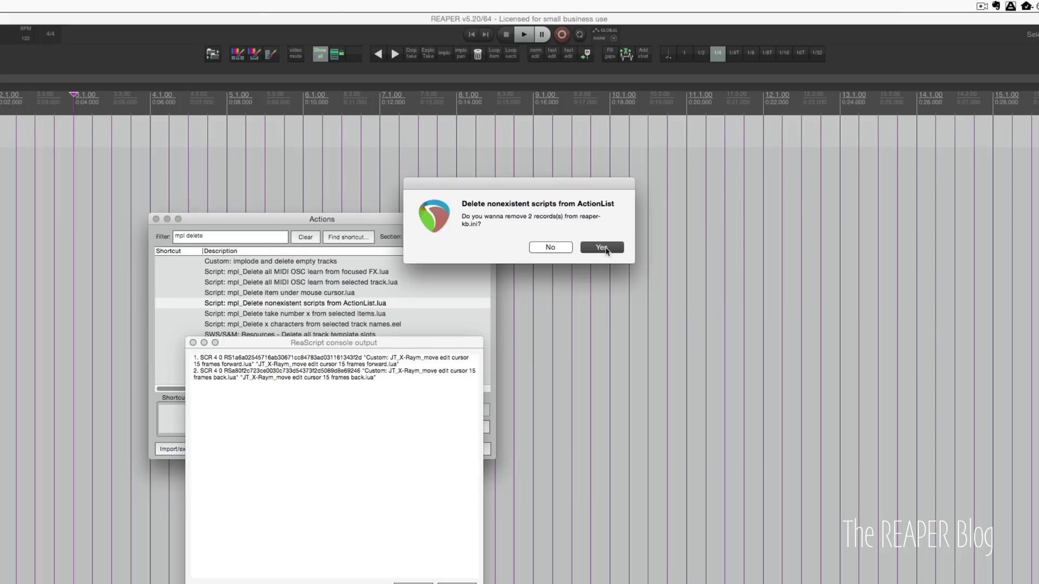
left_click(603, 247)
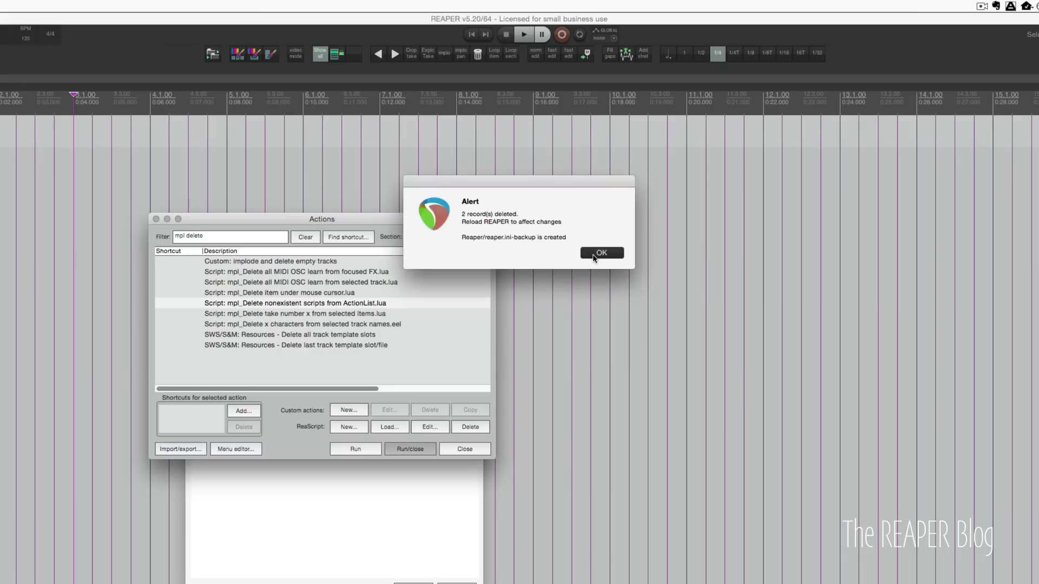
left_click(593, 254)
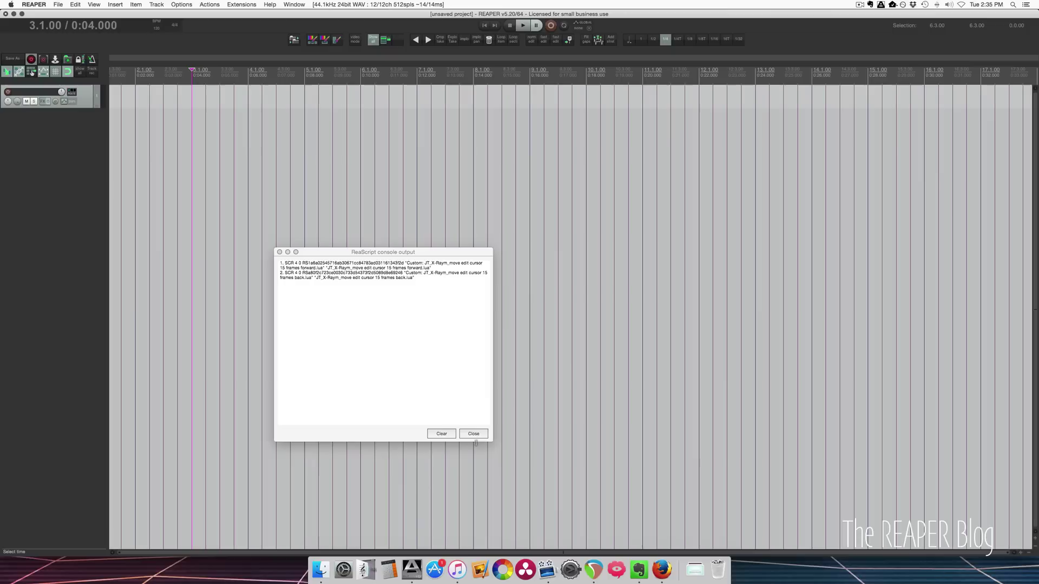
Dismiss the ReaScript console and show ReaPack's six enabled repositories, including X-Raym Scripts and chtammik.
left_click(457, 582)
left_click(648, 197)
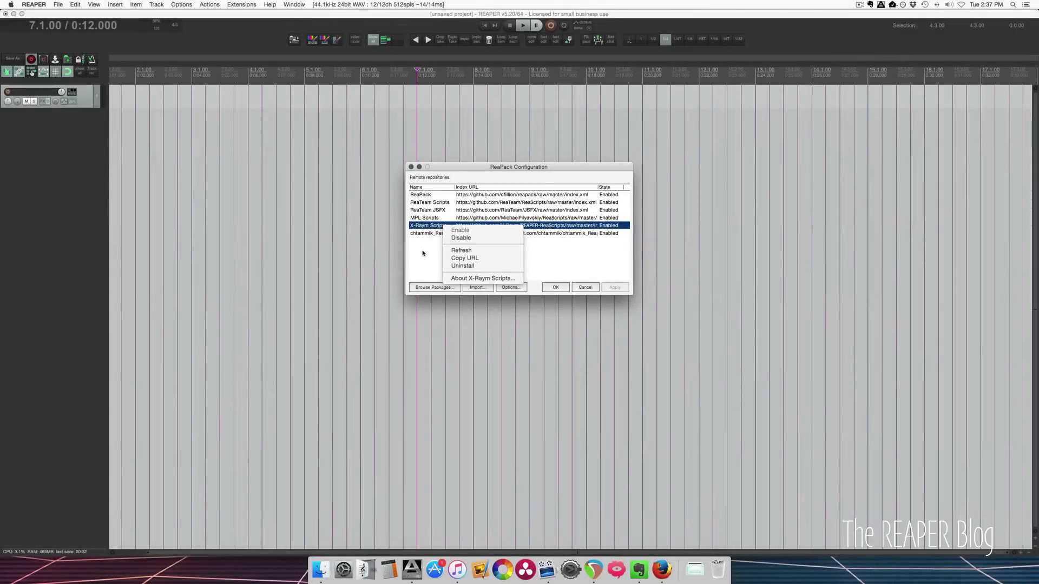
left_click(423, 253)
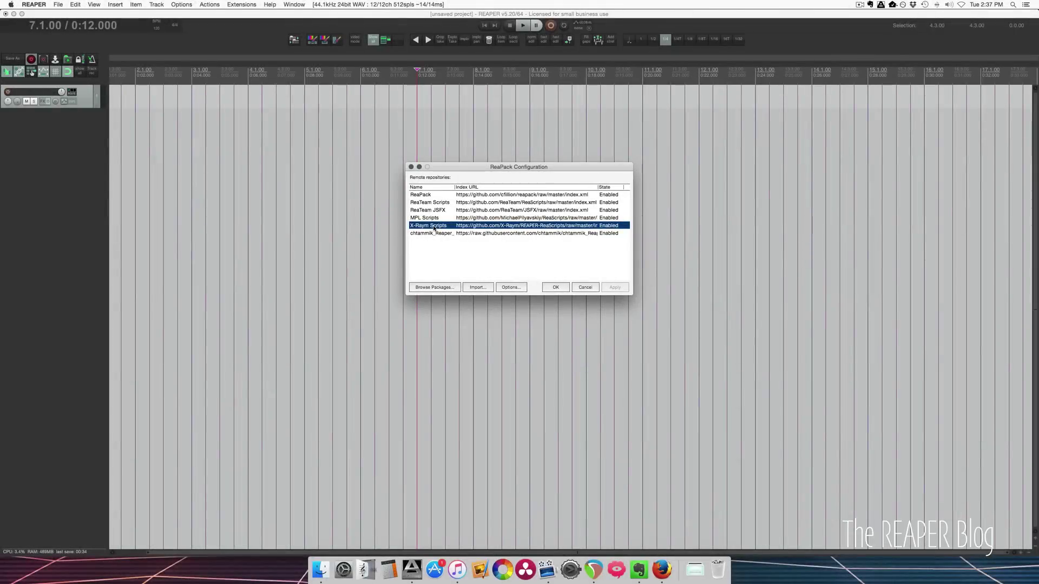
right_click(434, 228)
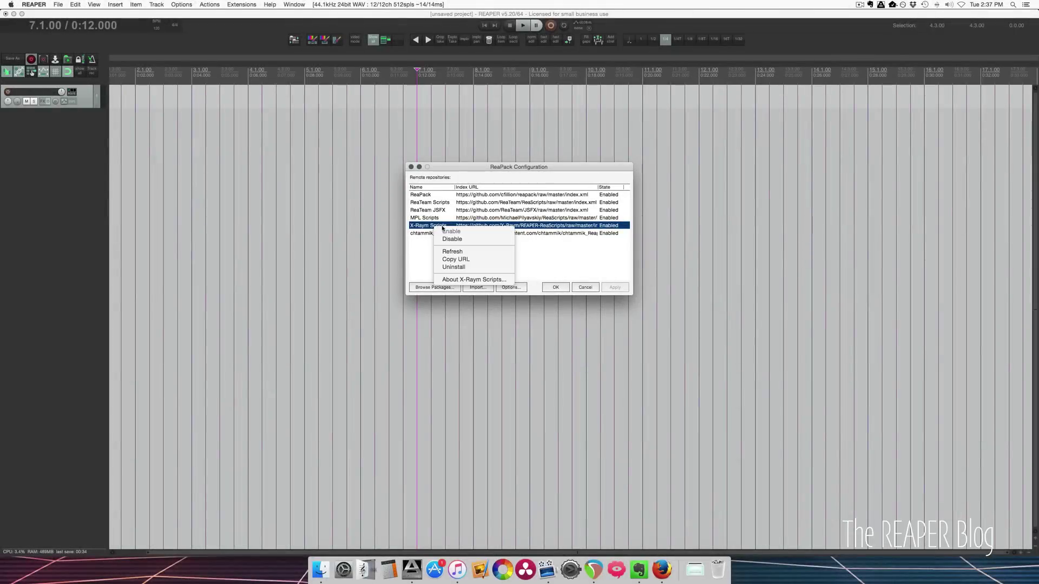
left_click(468, 280)
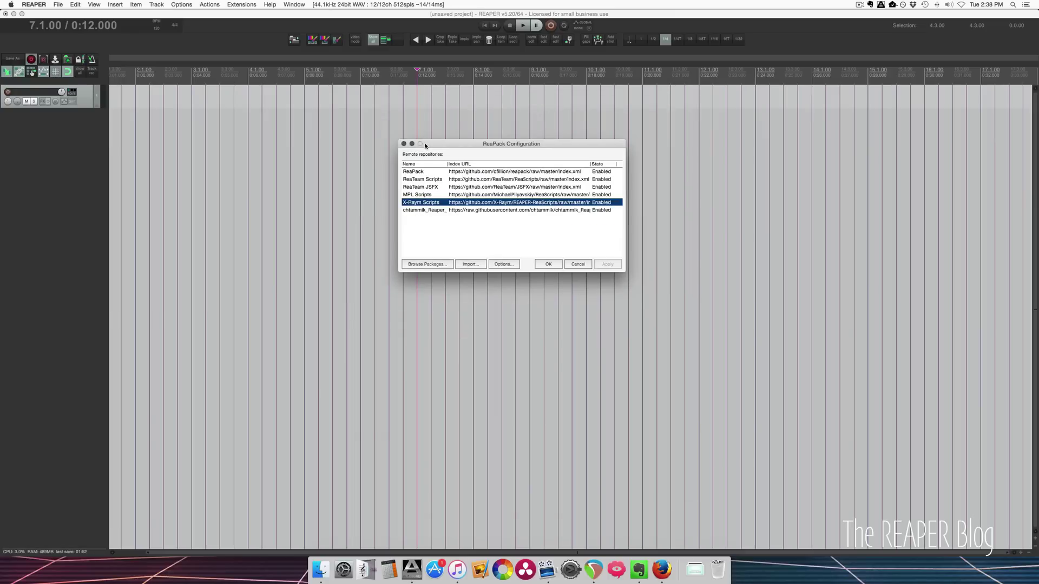
Close the ReaPack Configuration dialog to return to the empty single-track project.
left_click(403, 143)
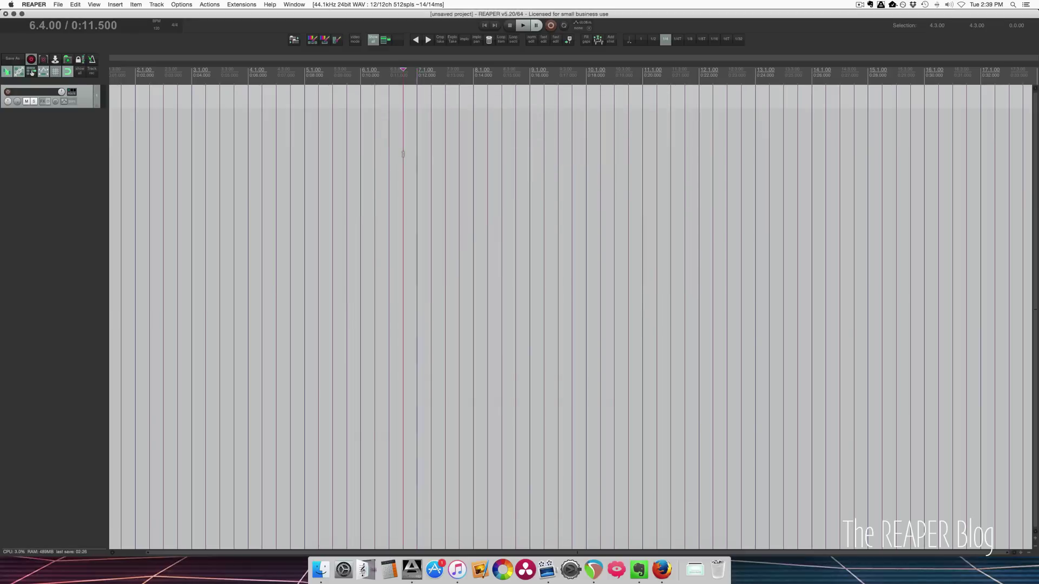